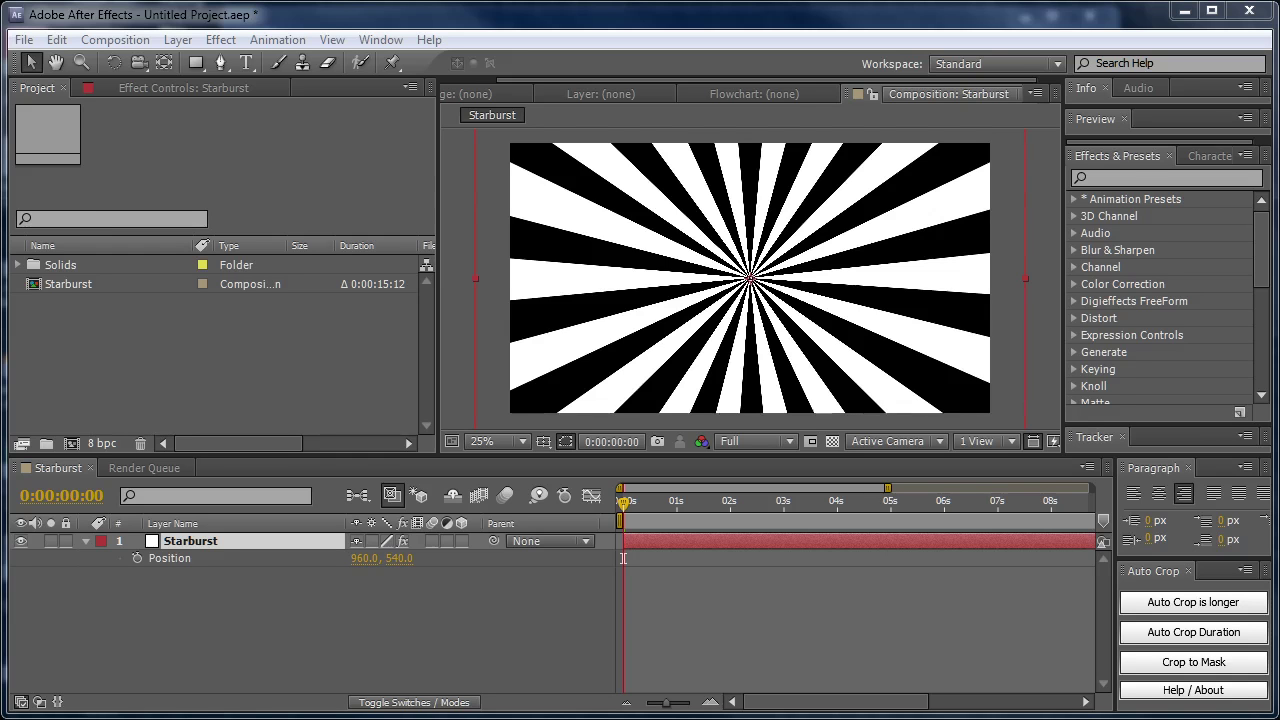
Minimize the Chrome BatchFrame Quick Tips page to return to the Starburst composition
key("alt+Tab")
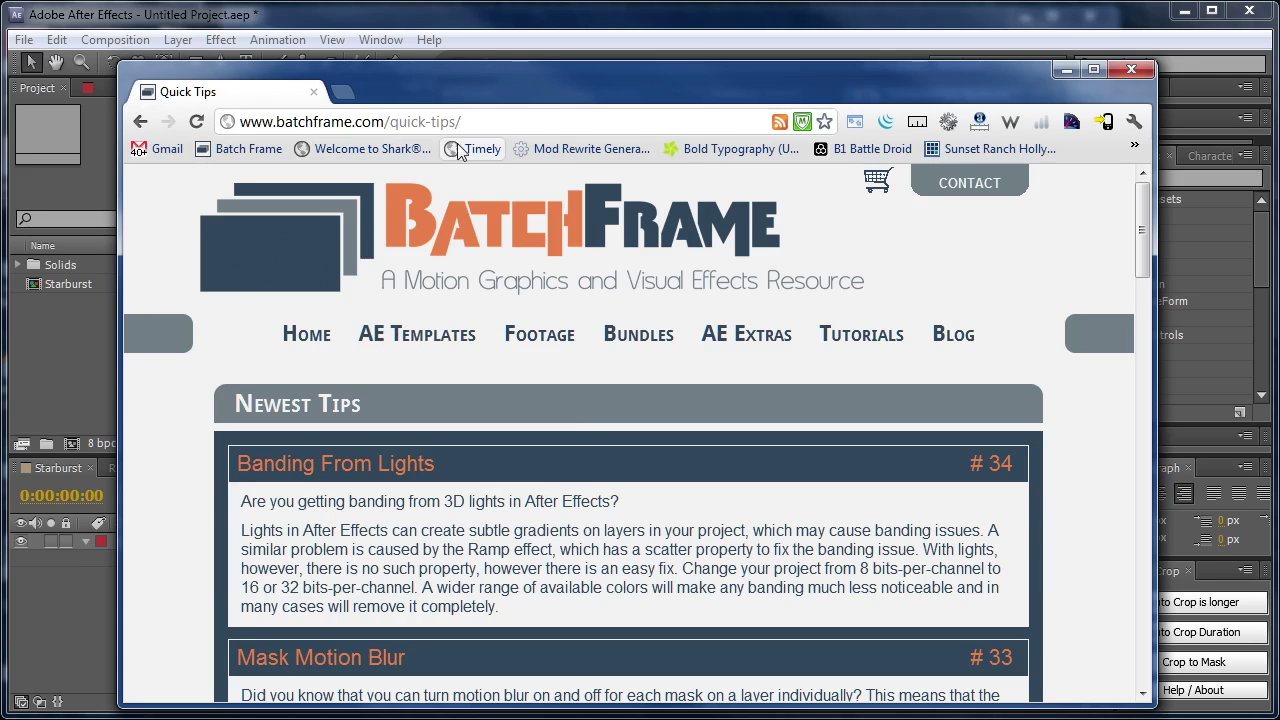
left_click(1065, 70)
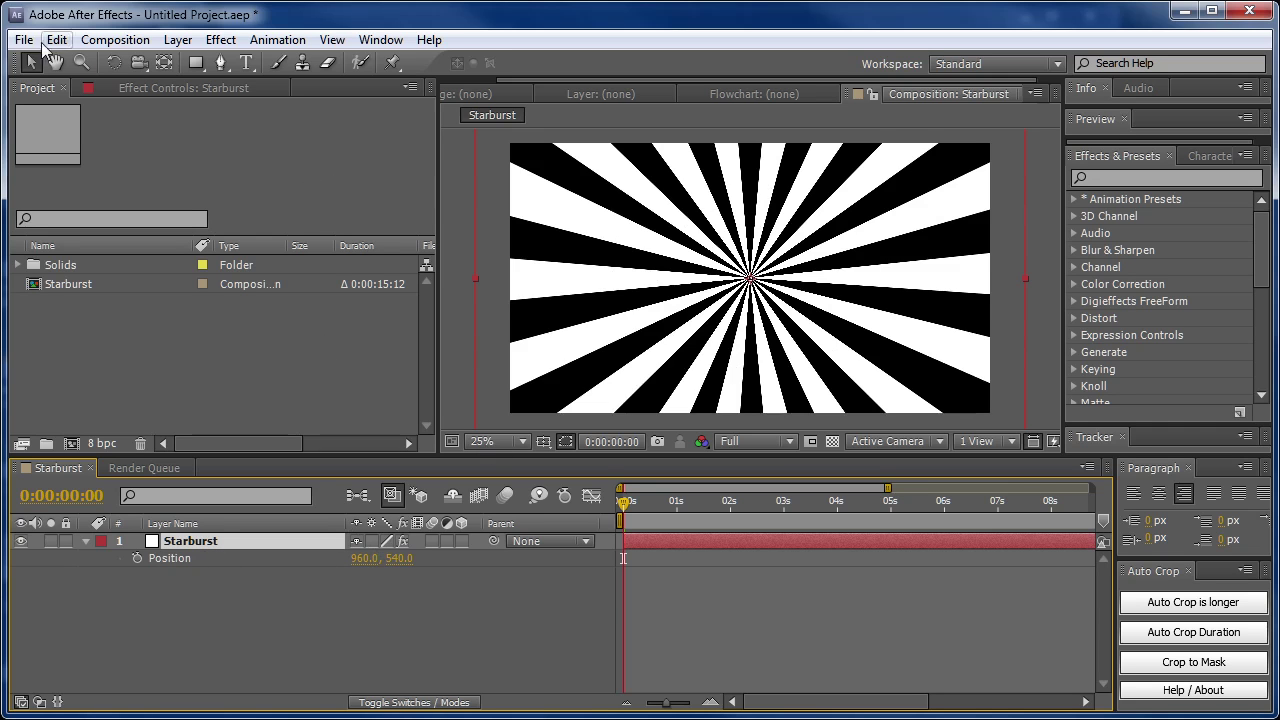
Create a new 1920×1080 composition named Comp 1
left_click(115, 40)
left_click(131, 64)
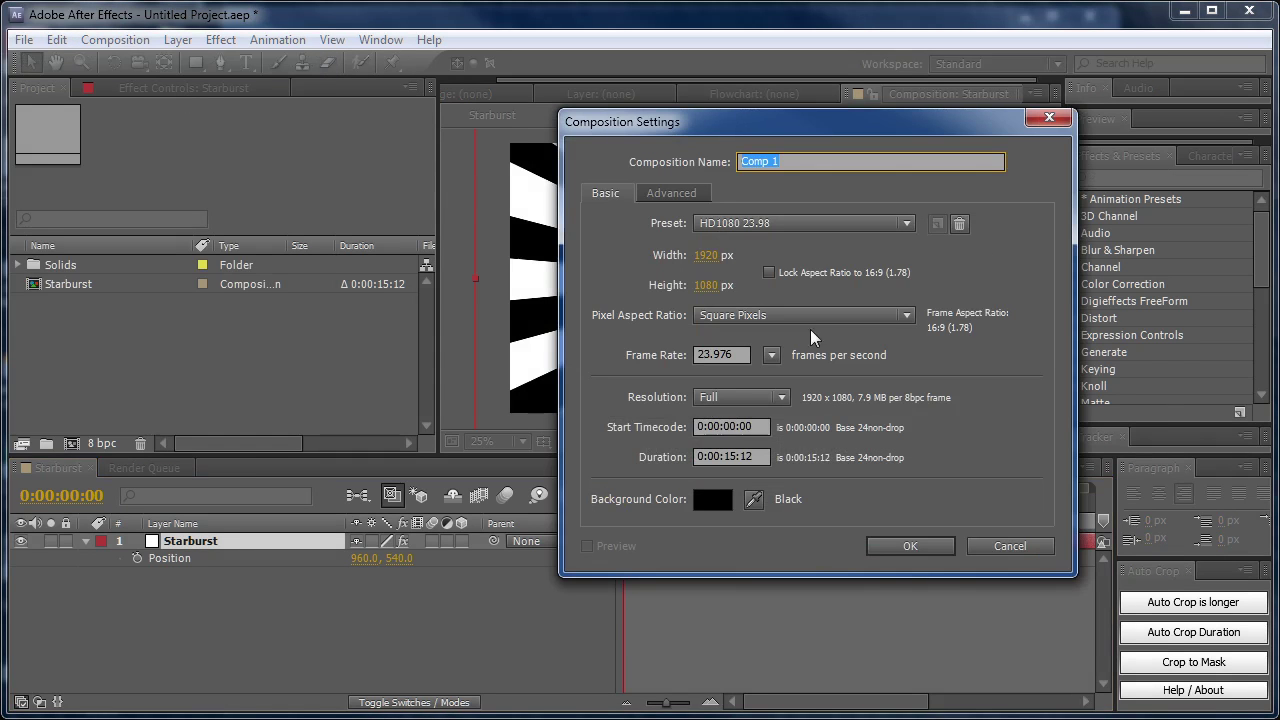
left_click(909, 544)
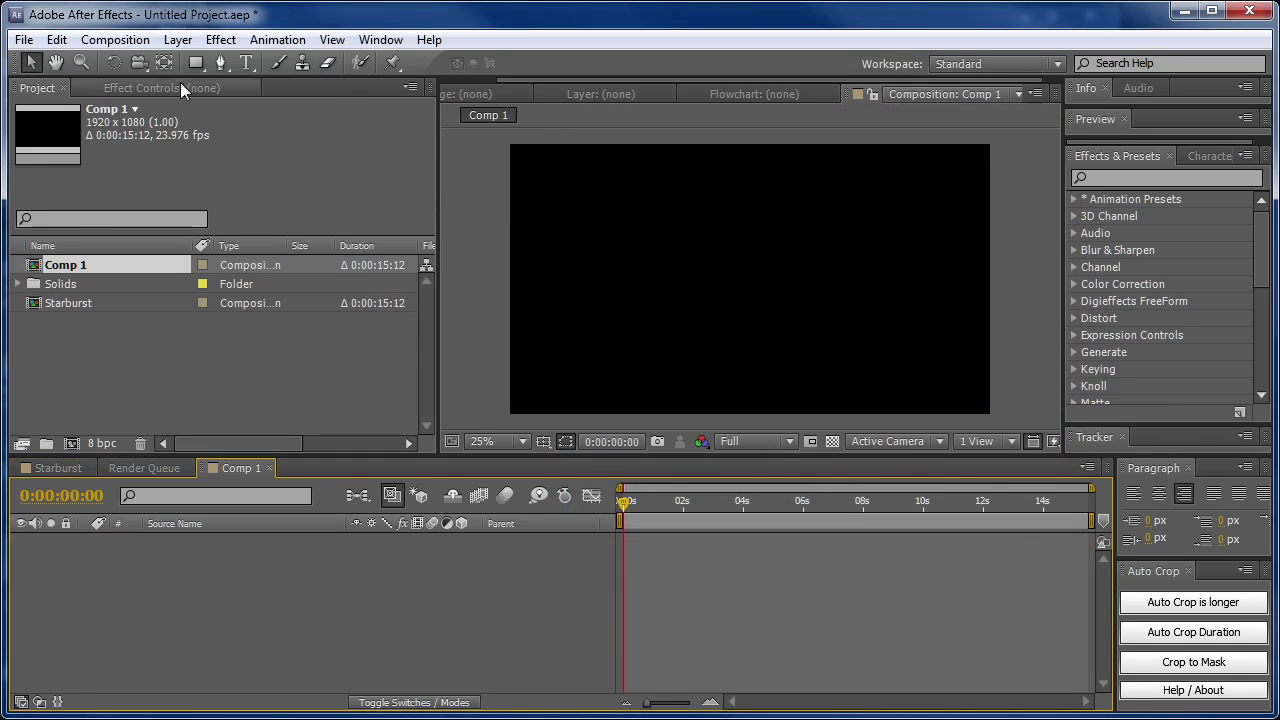
Add a comp-sized white solid layer, White Solid 7
left_click(176, 42)
mouse_move(205, 64)
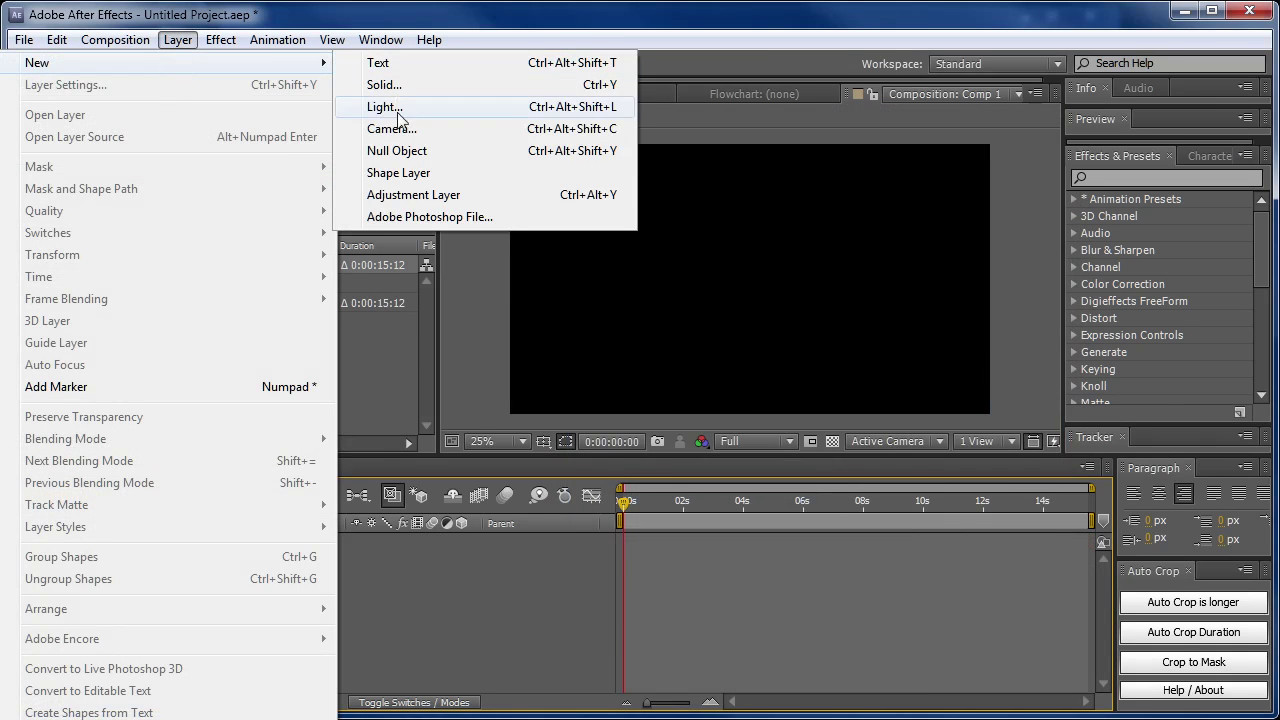
left_click(397, 88)
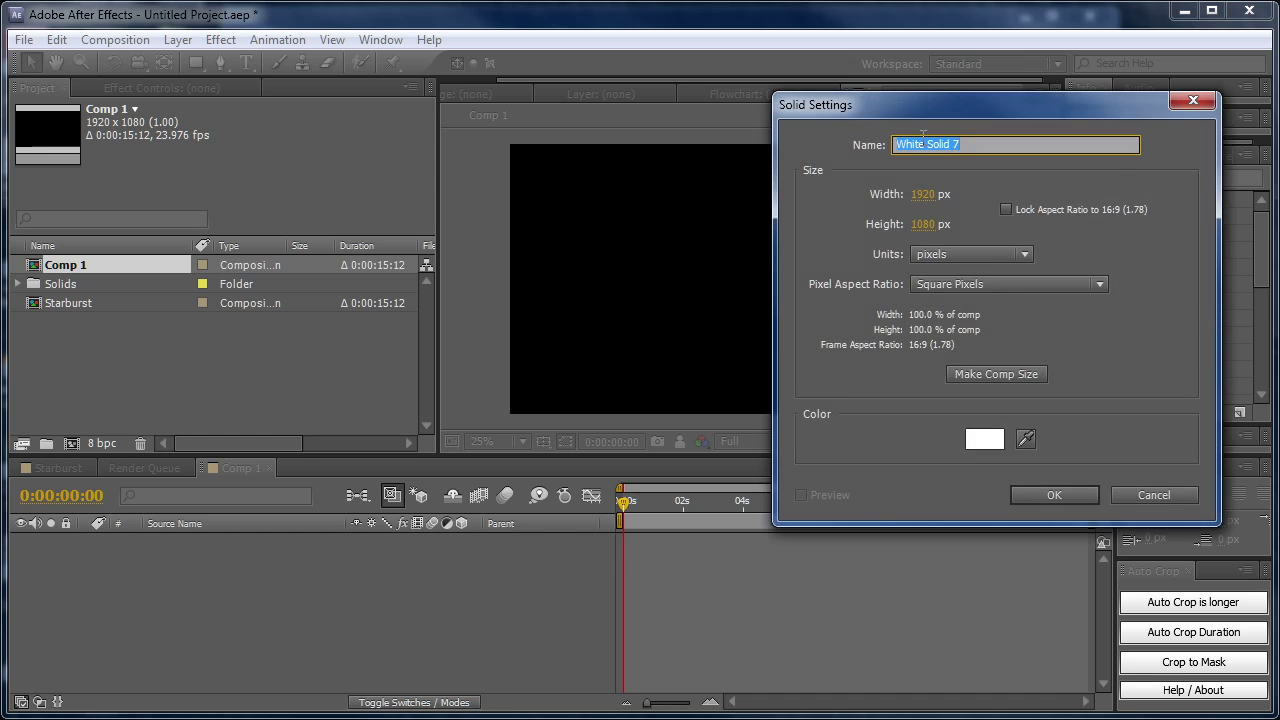
left_click_drag(872, 111, 607, 120)
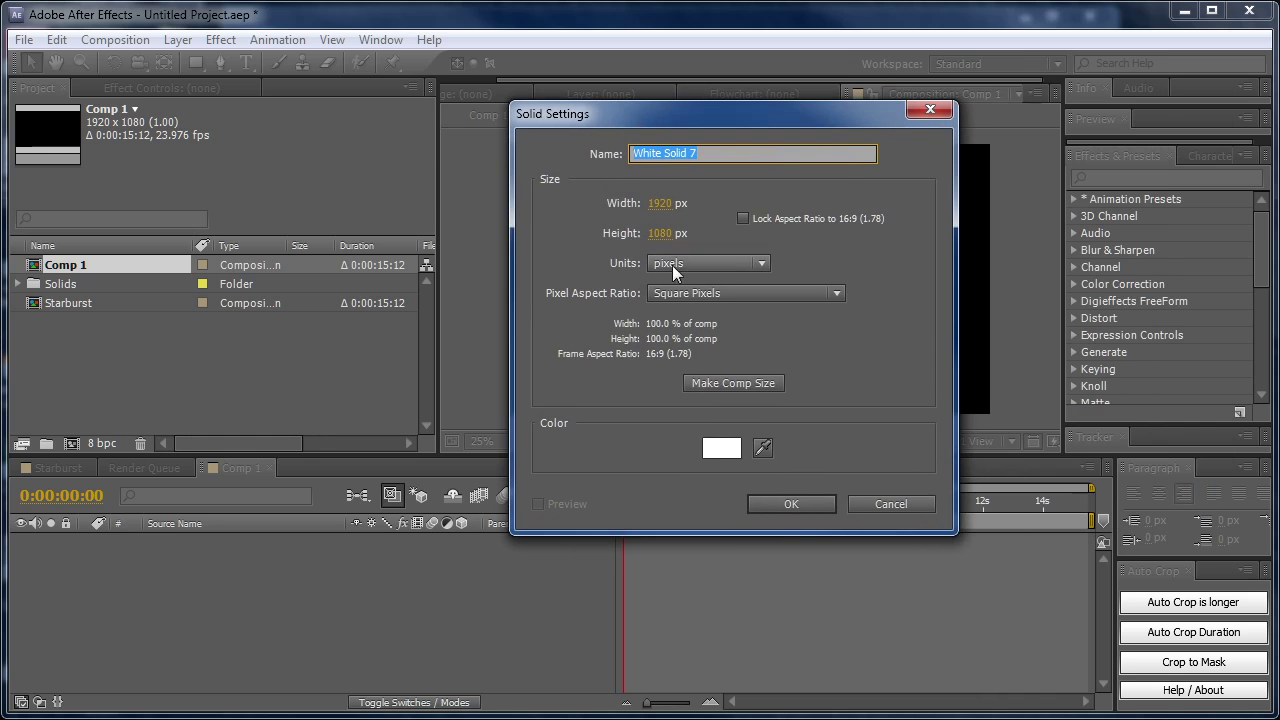
left_click(795, 510)
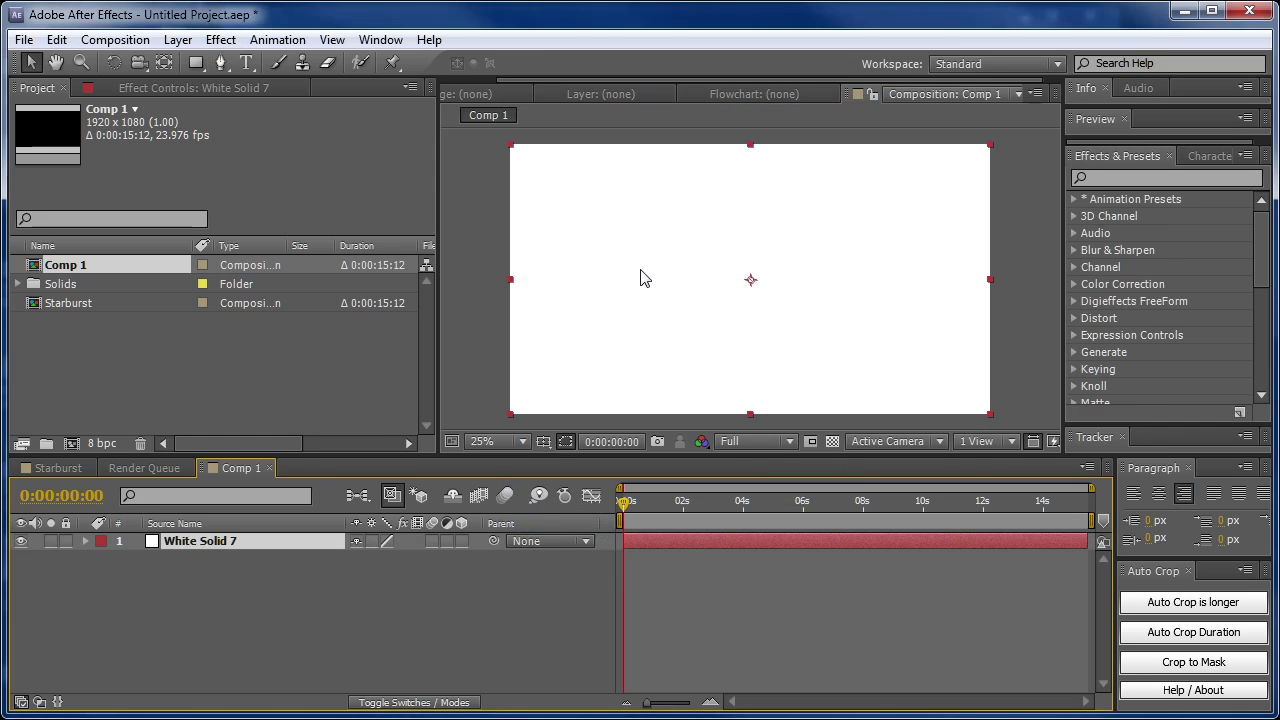
Apply the Generate > Ramp effect and set Start of Ramp to 0, 0
left_click(219, 41)
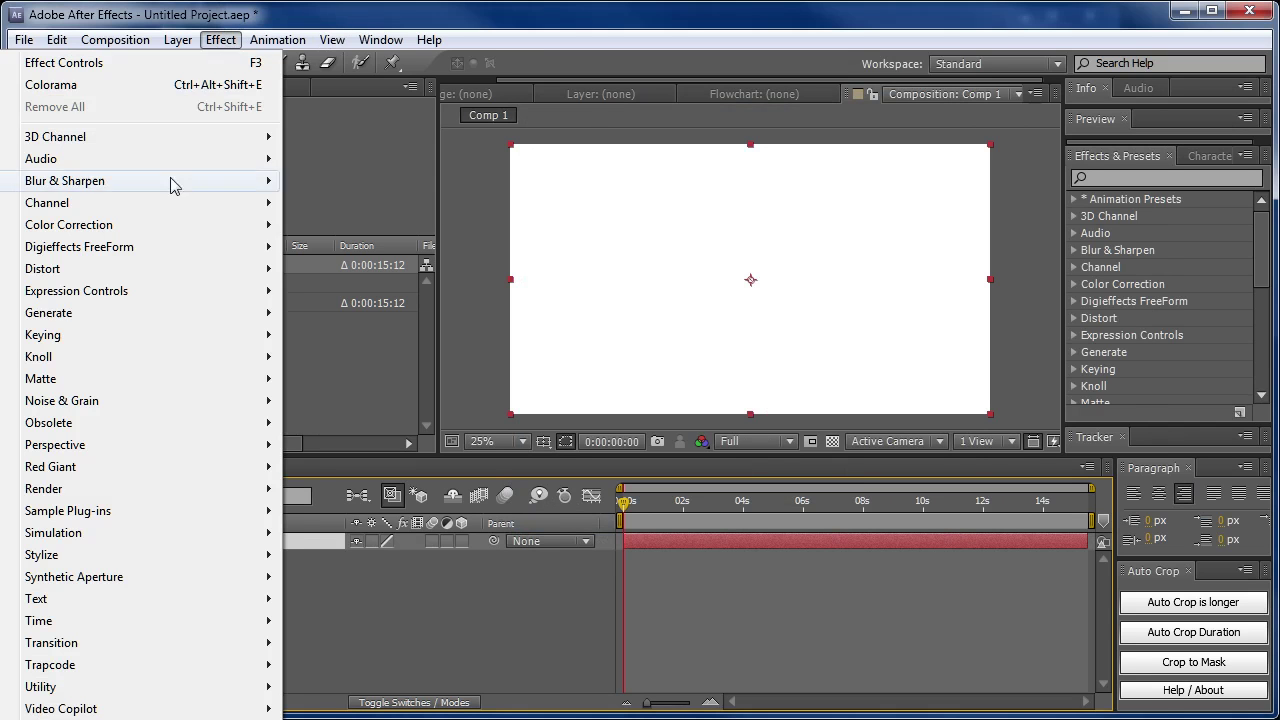
mouse_move(137, 314)
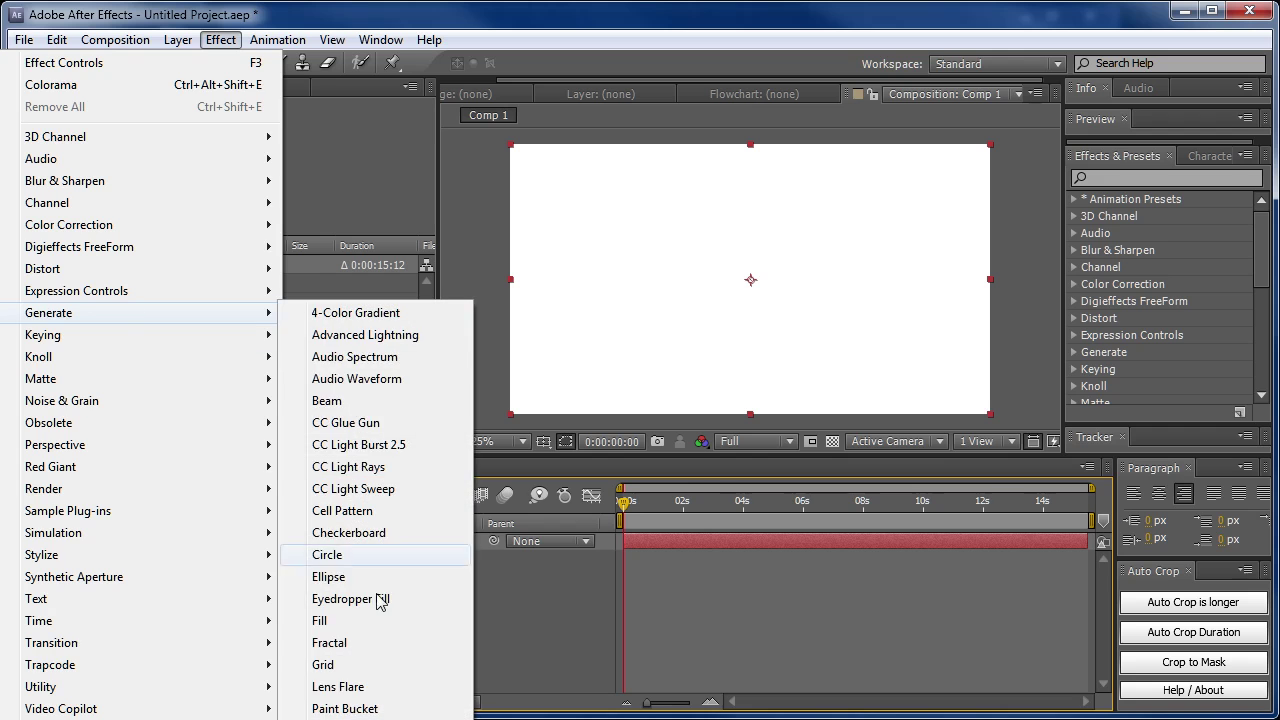
left_click(380, 700)
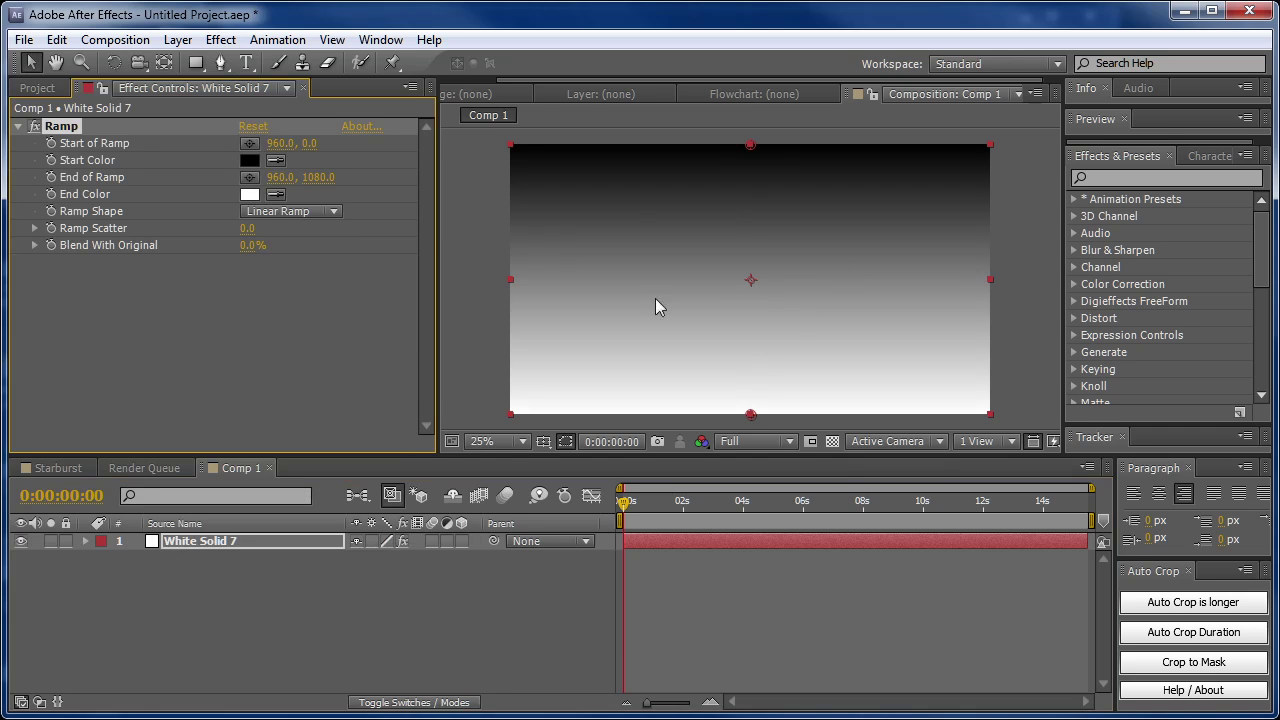
left_click(277, 143)
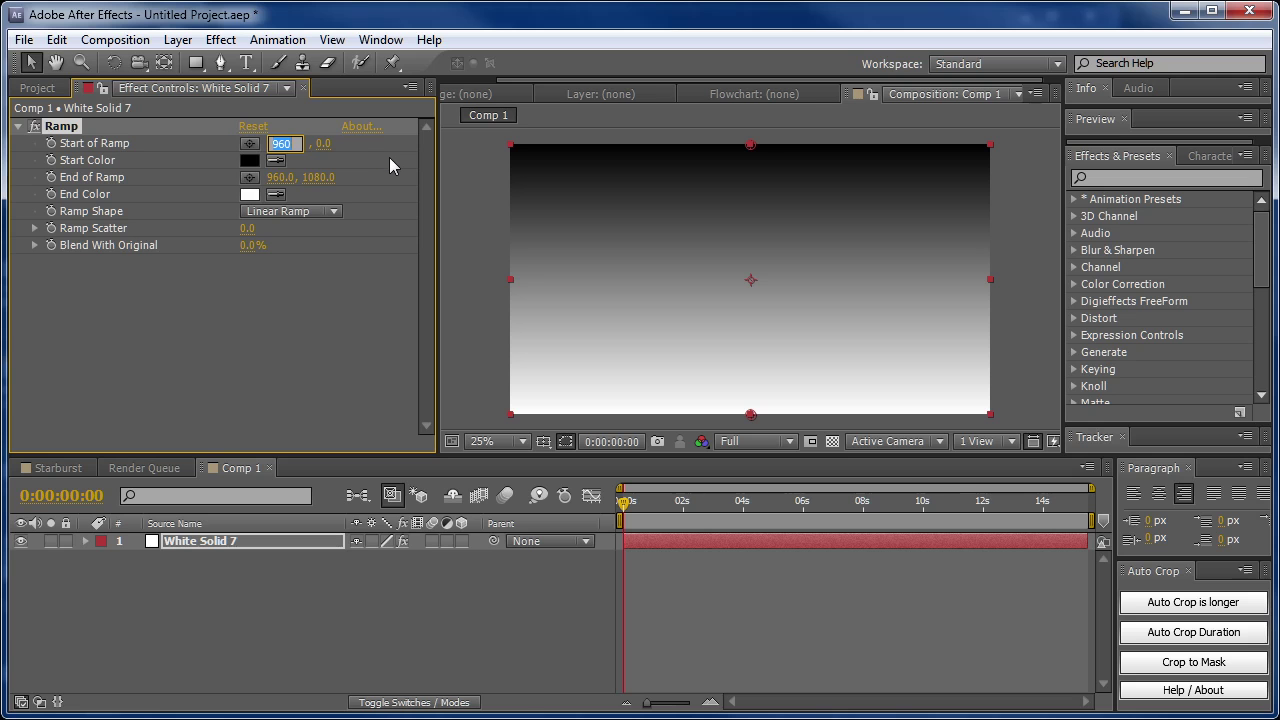
type("0")
key("Return")
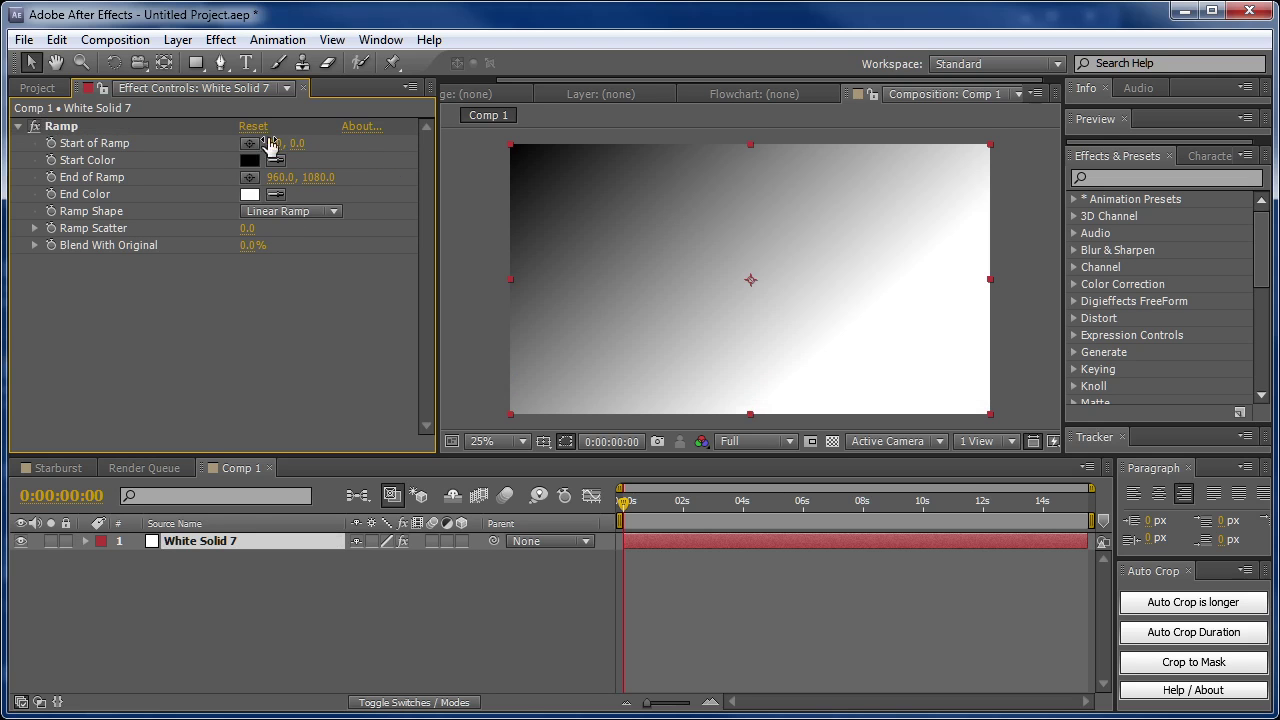
Set End of Ramp to 1920, 0 for a horizontal gradient and collapse the Ramp effect
left_click(277, 177)
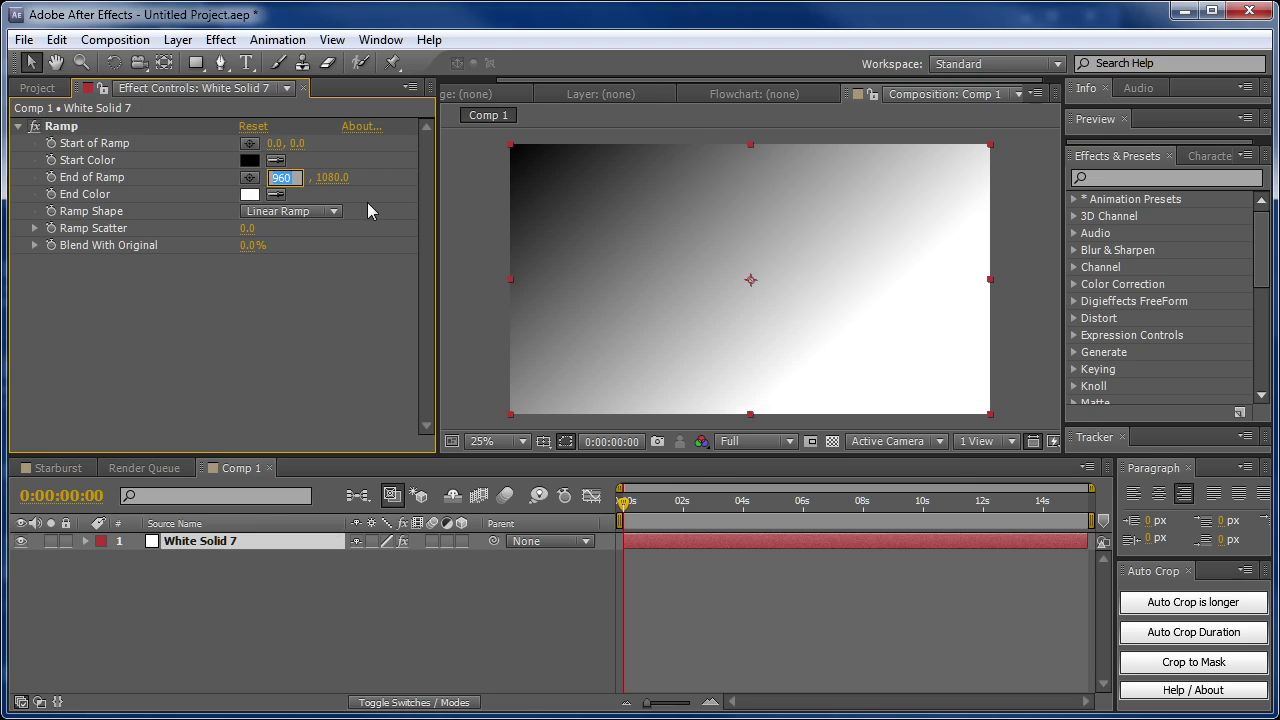
type("1920")
key("Tab")
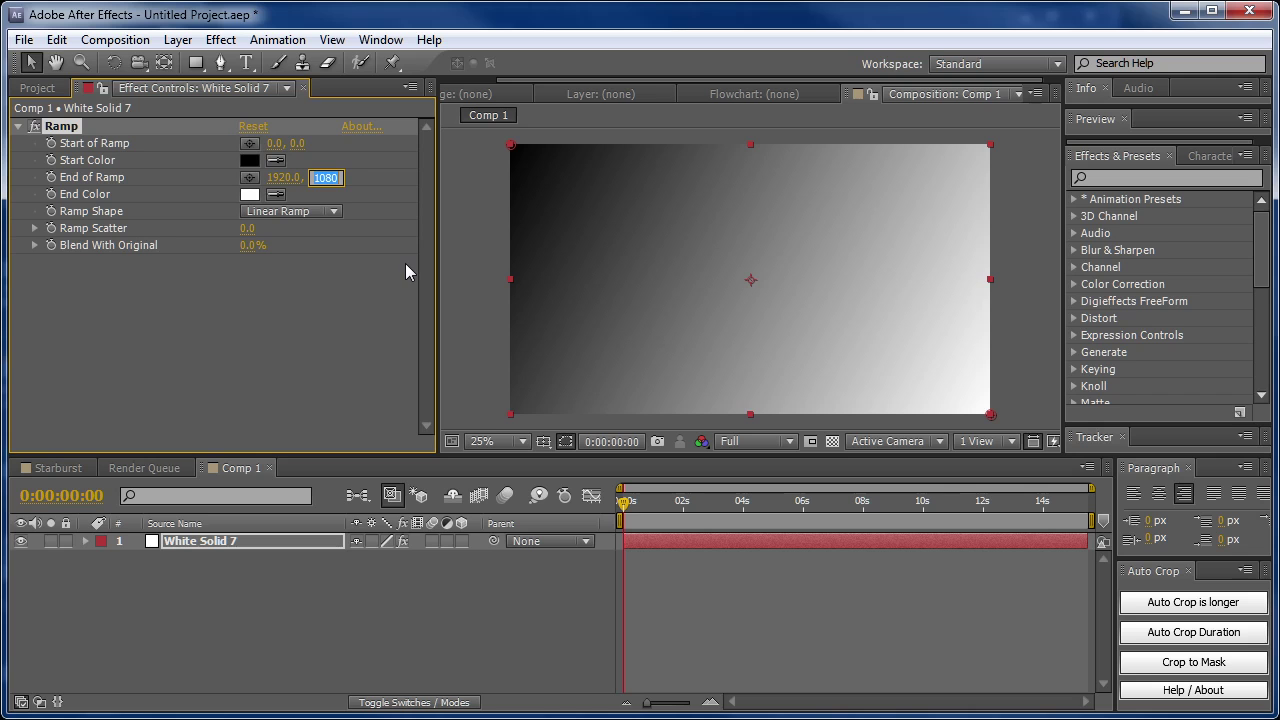
type("0")
key("Return")
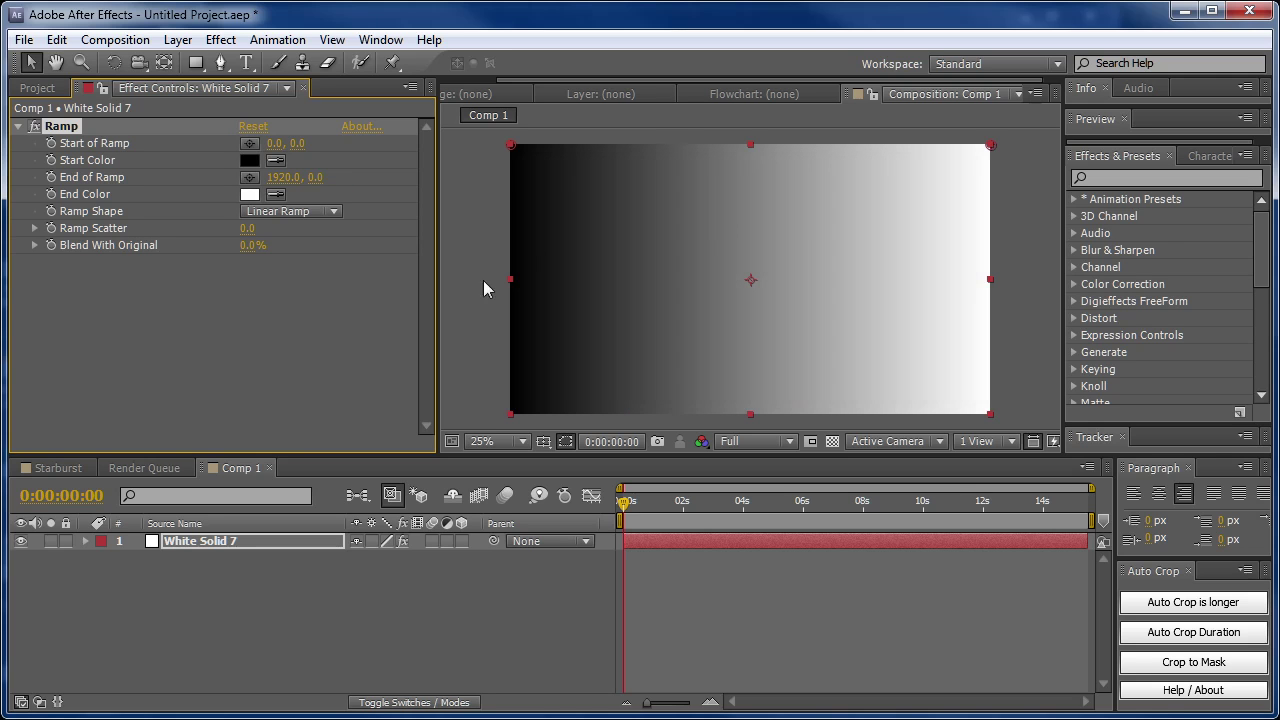
left_click_drag(312, 177, 565, 176)
left_click(322, 180)
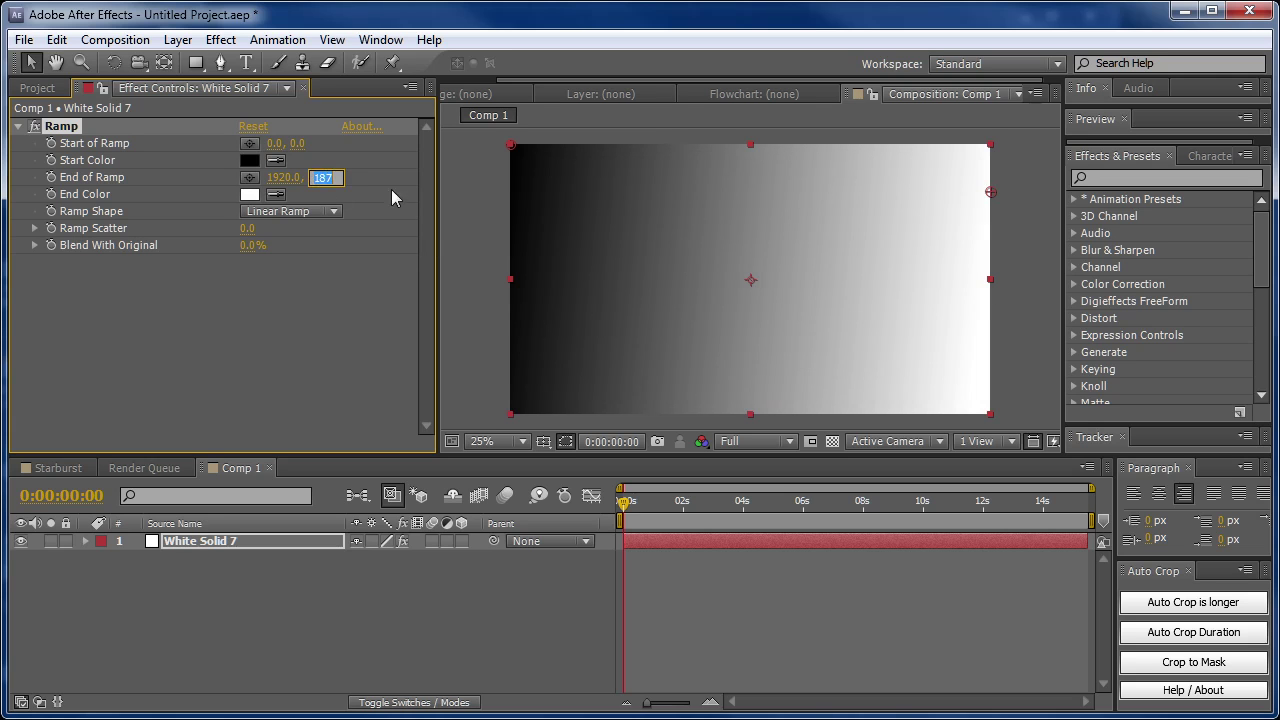
type("0")
key("Return")
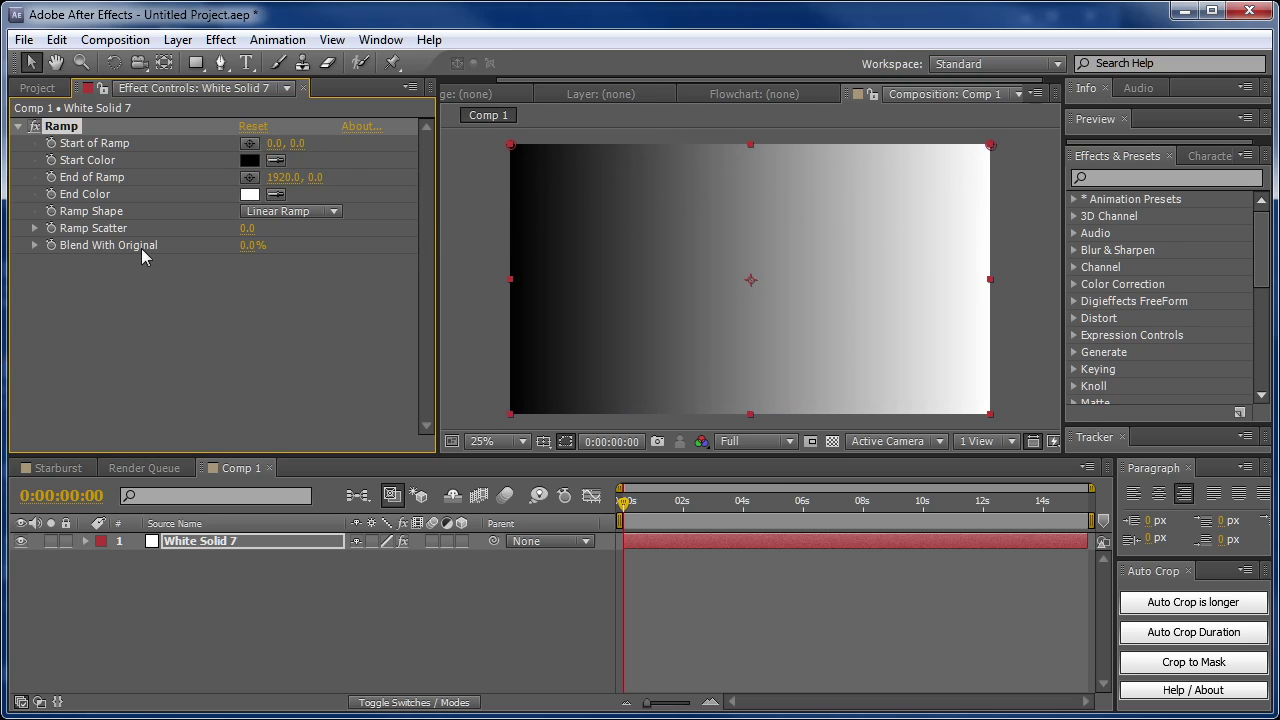
left_click(18, 126)
Apply Colorama to the gradient and expand its Output Cycle settings
left_click(221, 40)
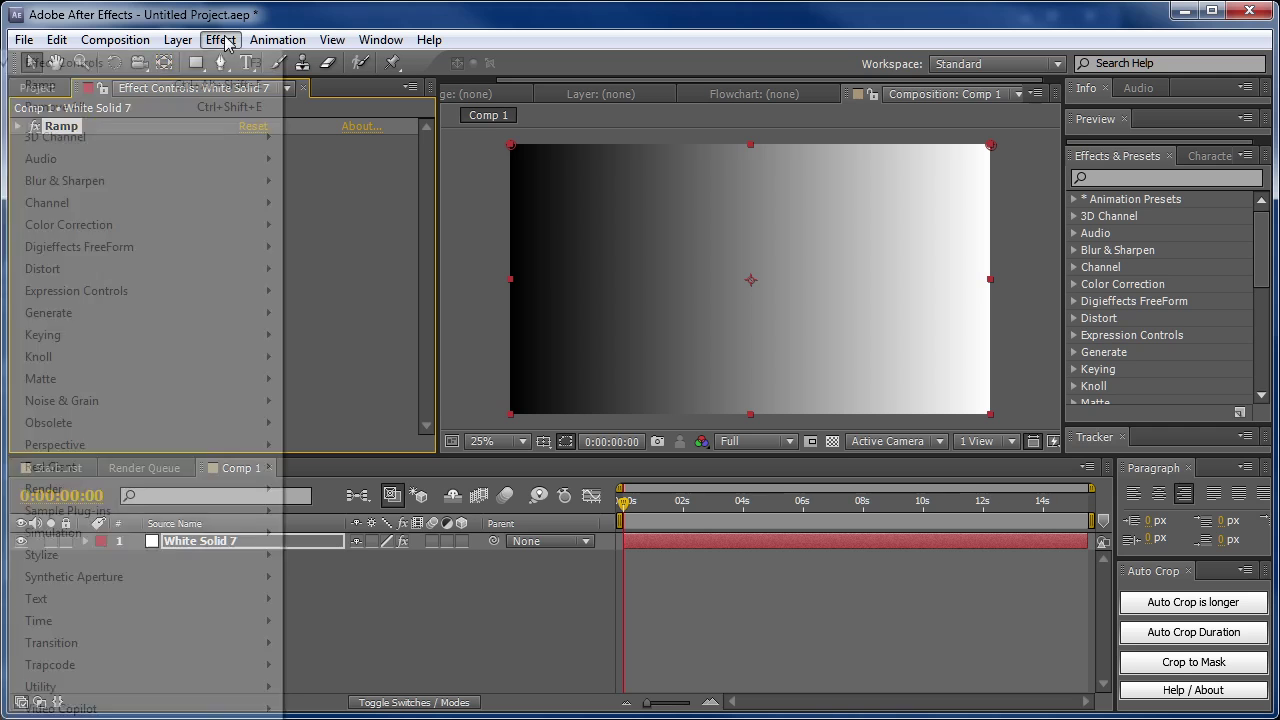
mouse_move(176, 224)
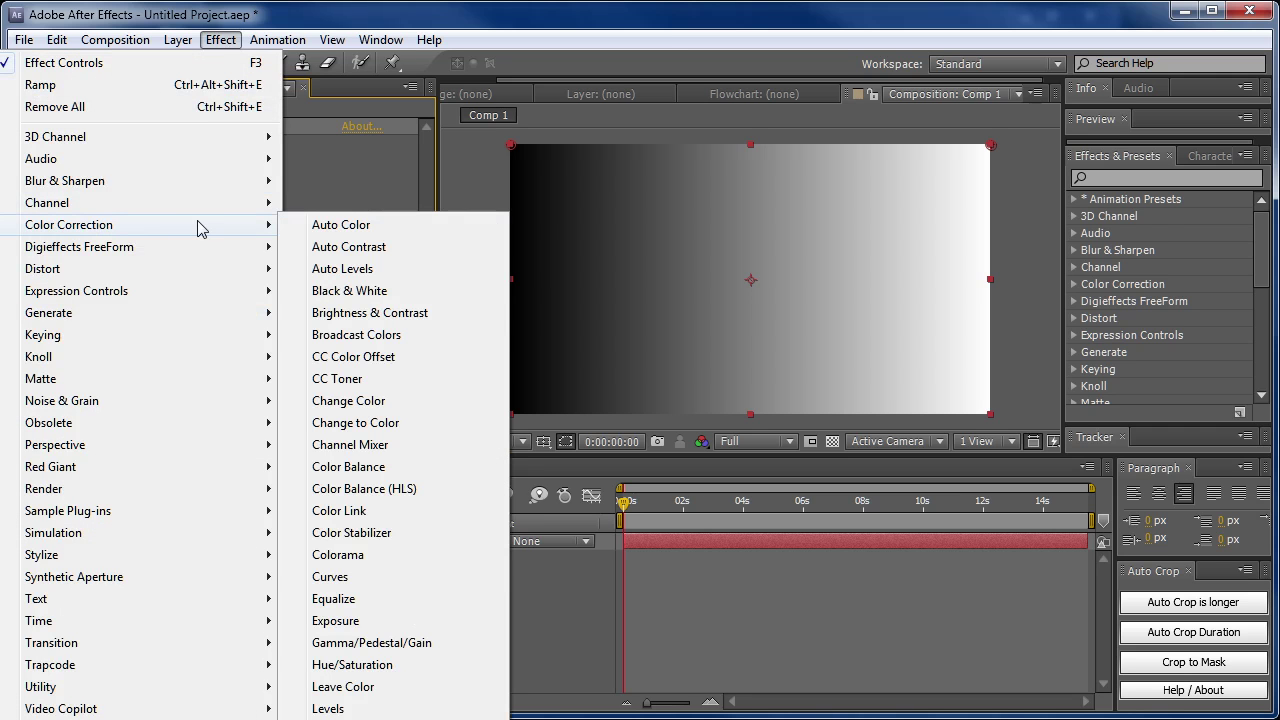
left_click(362, 555)
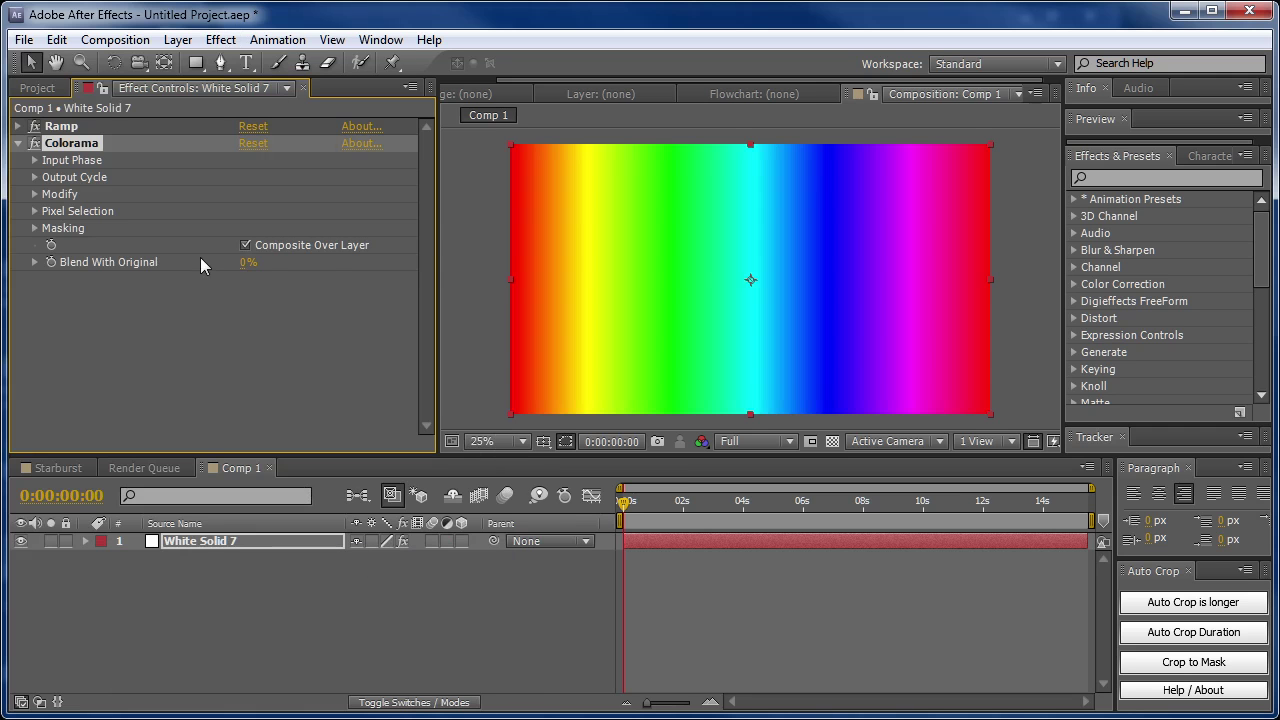
left_click(35, 178)
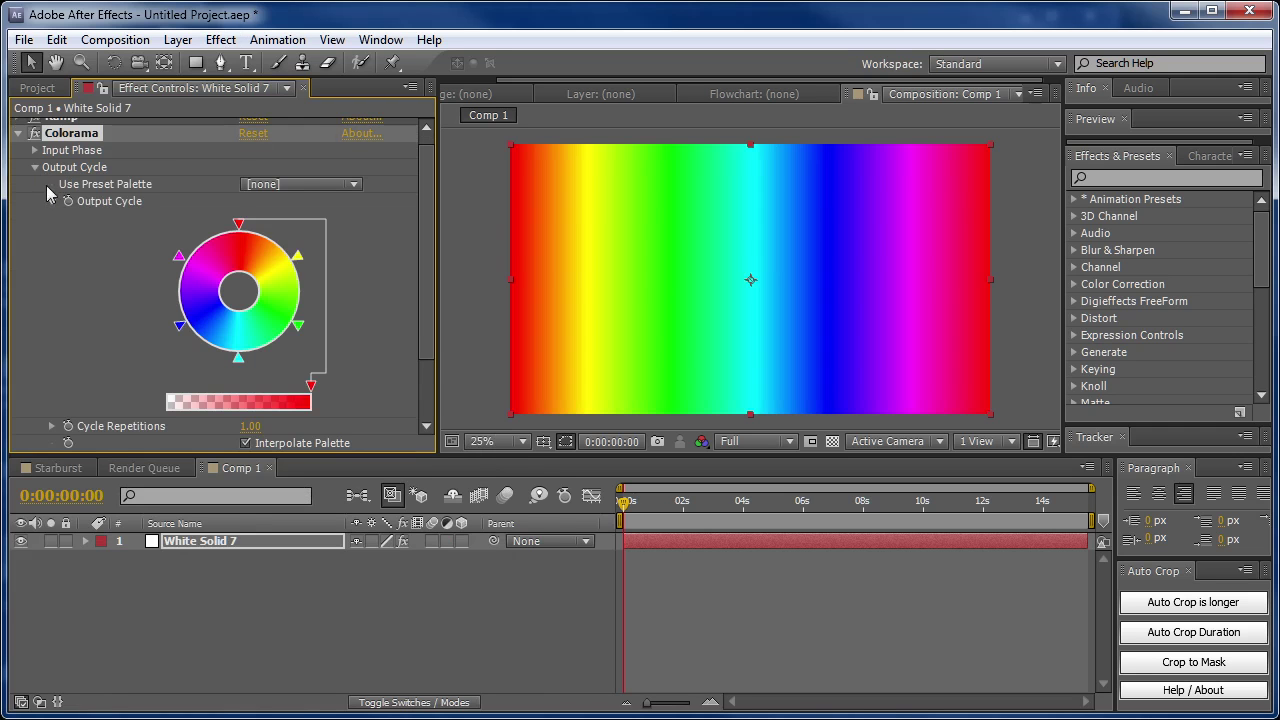
Recolour the first three cycle colours to black, white (was yellow) and black (was green)
double_click(238, 248)
left_click(33, 275)
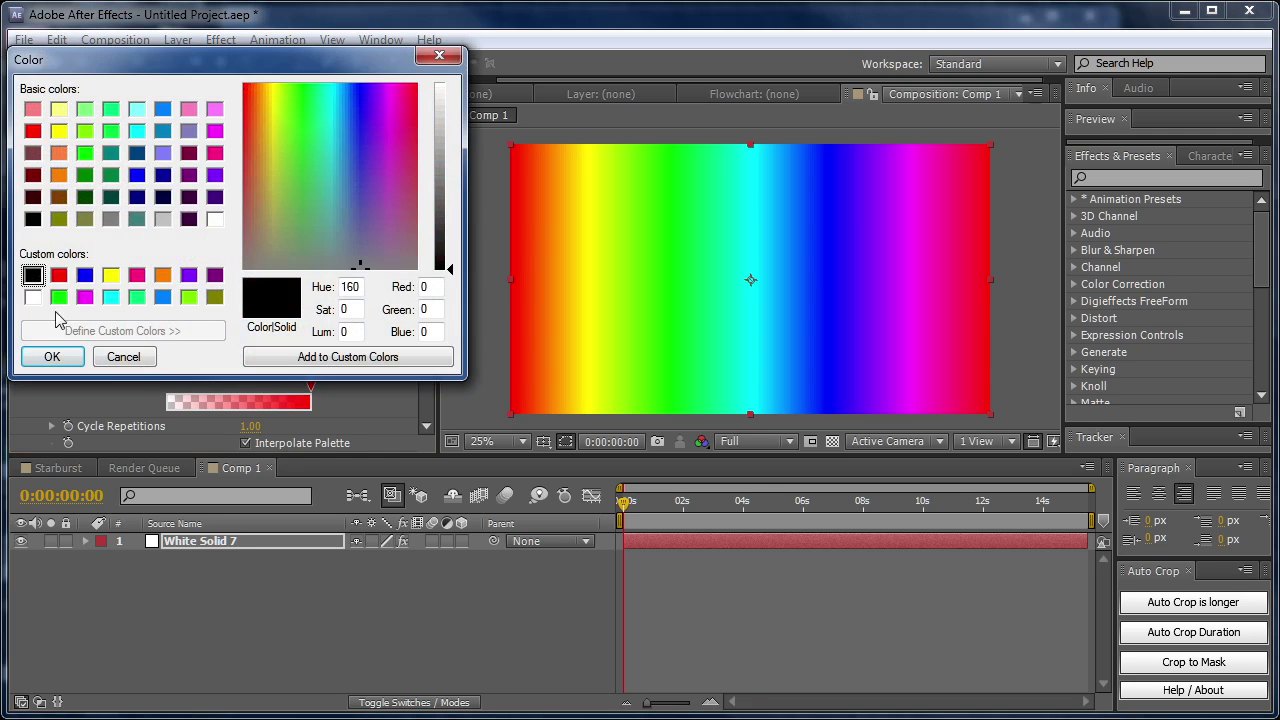
left_click(52, 357)
double_click(281, 248)
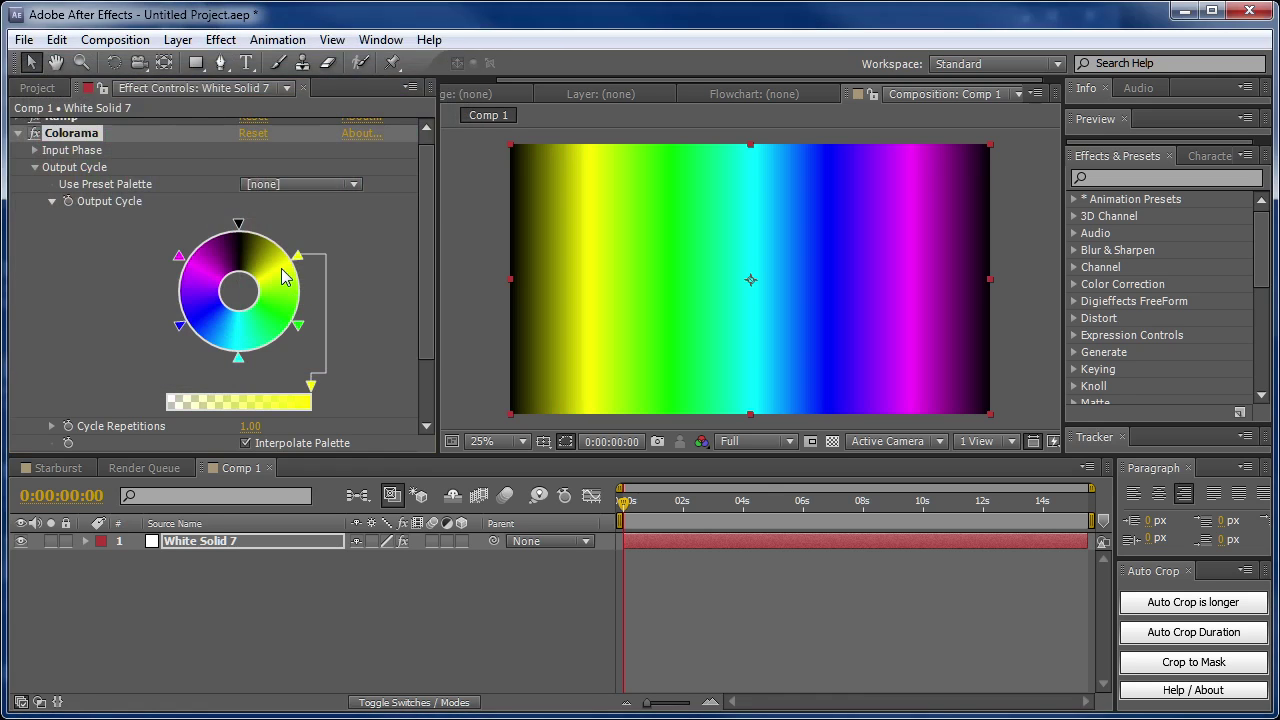
left_click(33, 297)
left_click(52, 357)
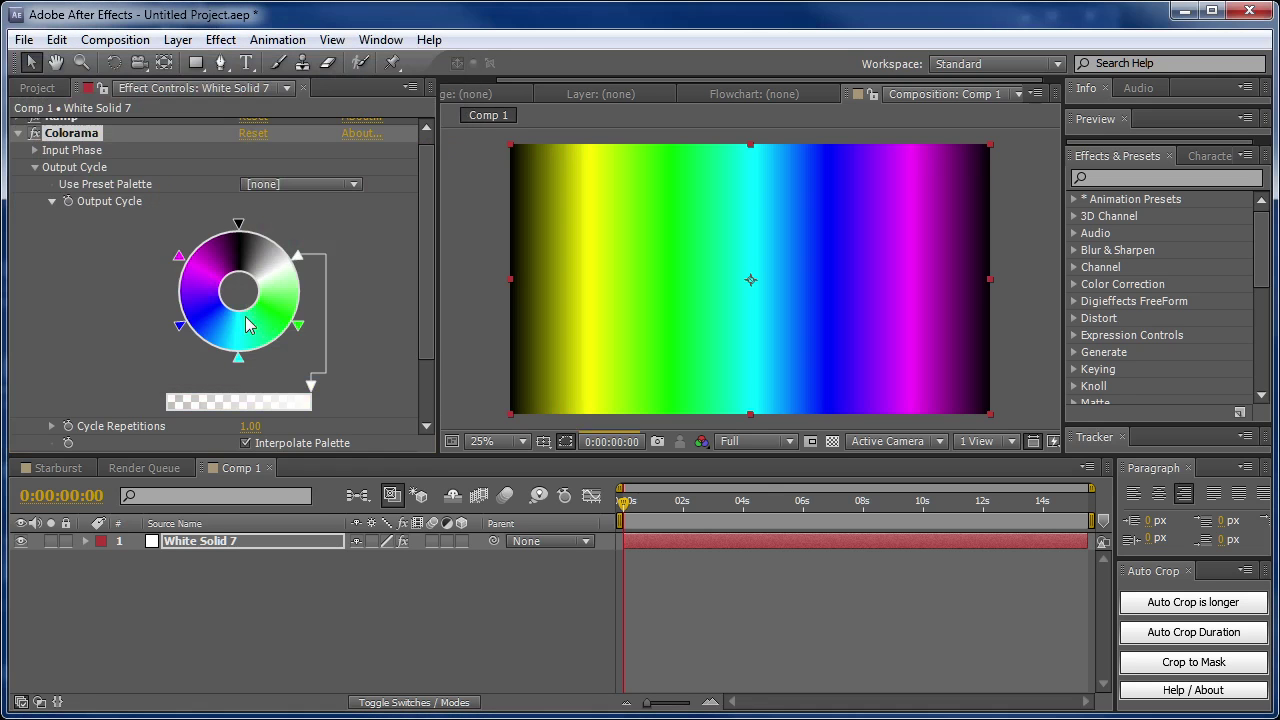
double_click(280, 320)
left_click(33, 275)
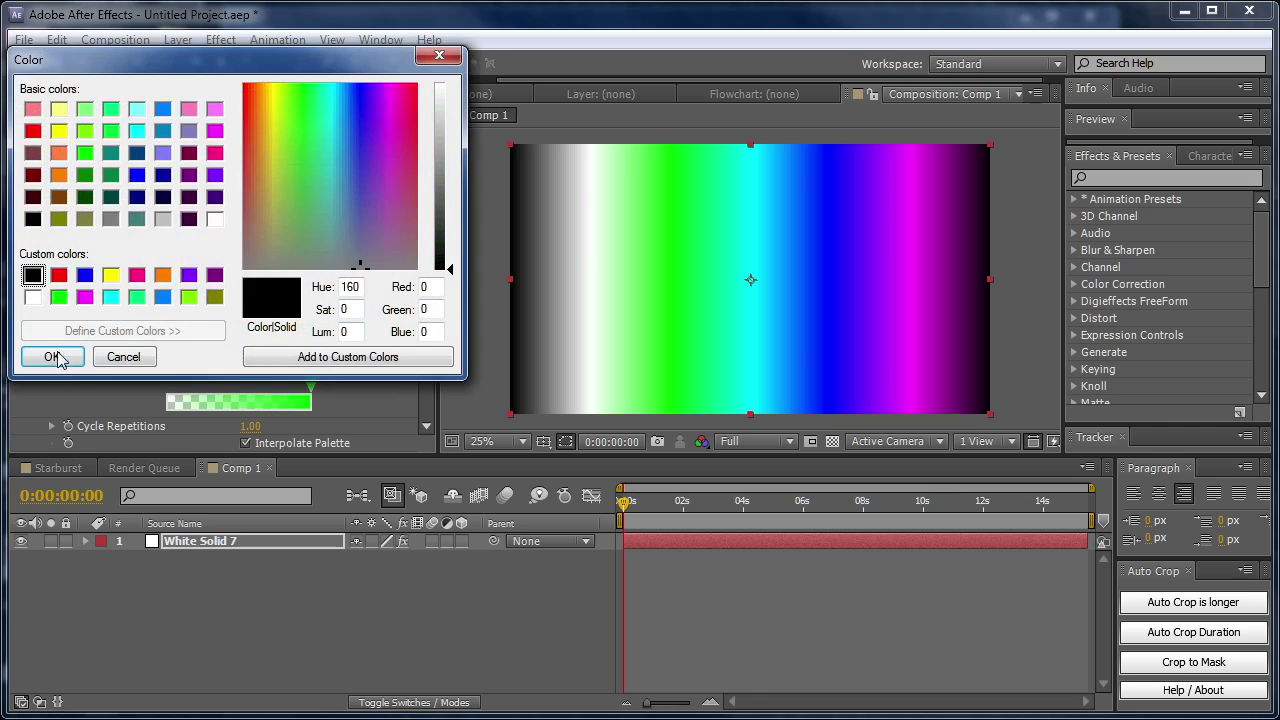
left_click(52, 357)
Recolour the cyan, blue and magenta cycle colours to white, black and white
double_click(238, 355)
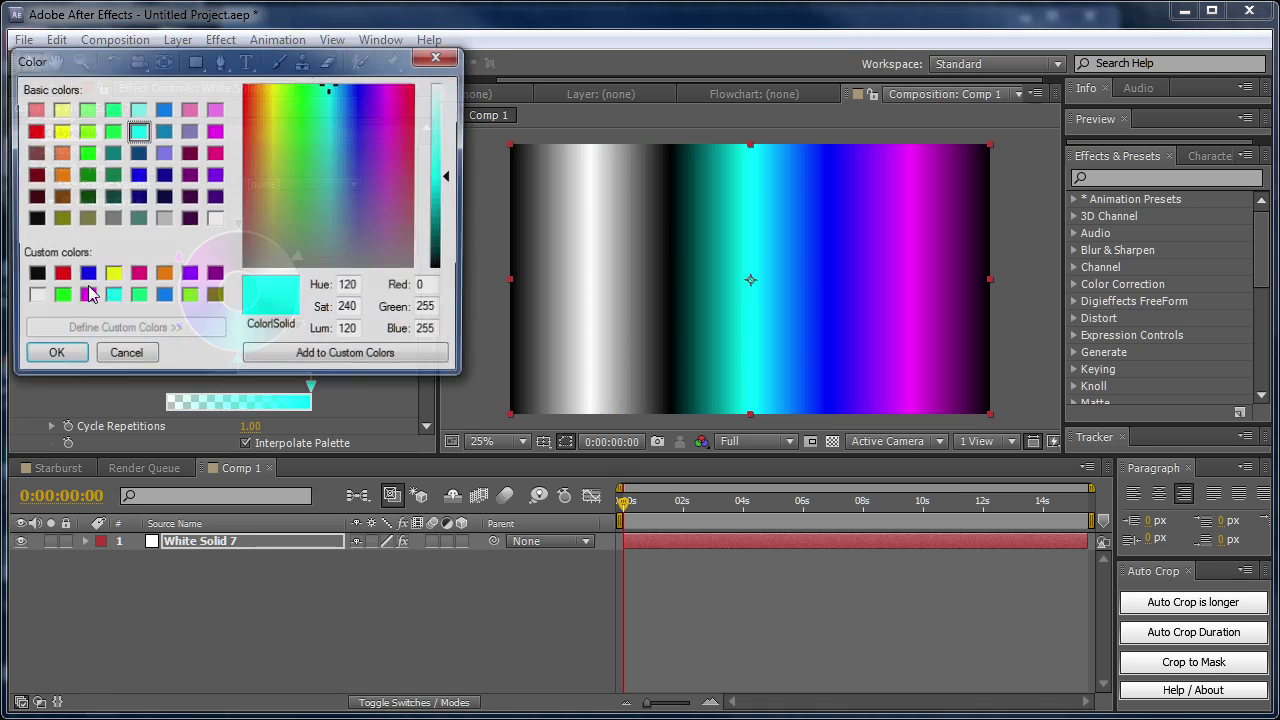
left_click(33, 297)
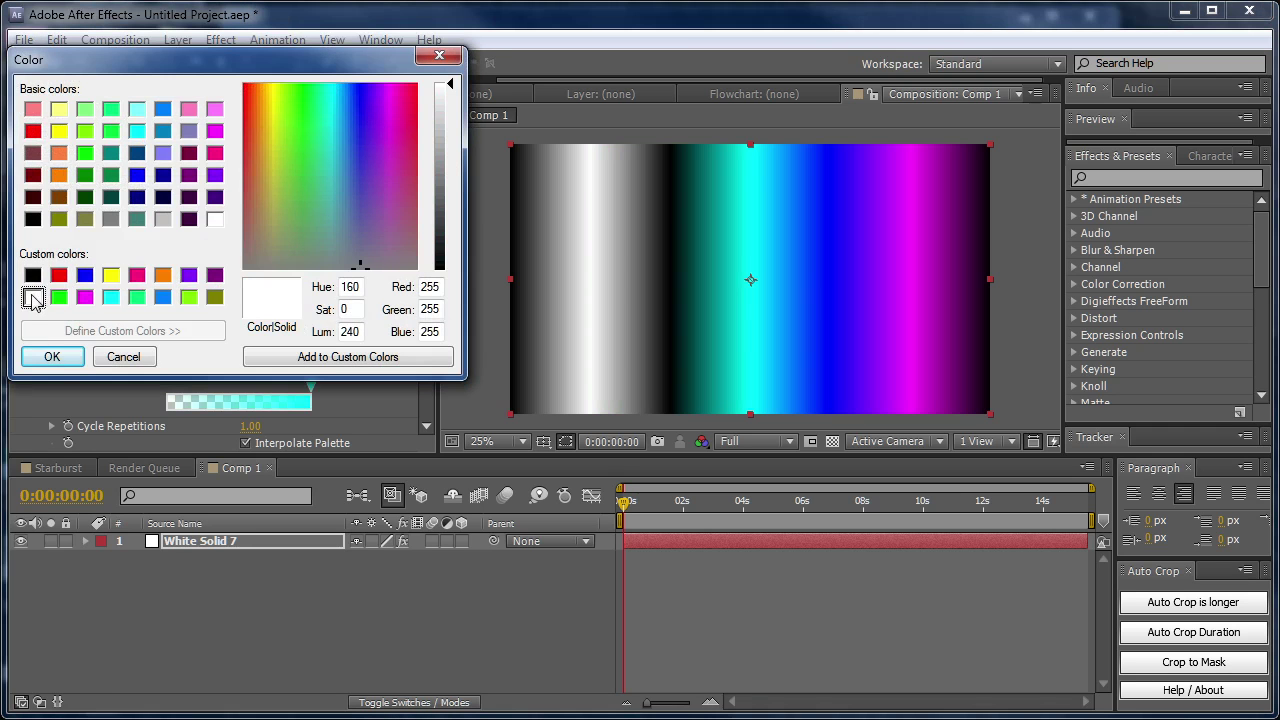
left_click(52, 357)
double_click(179, 325)
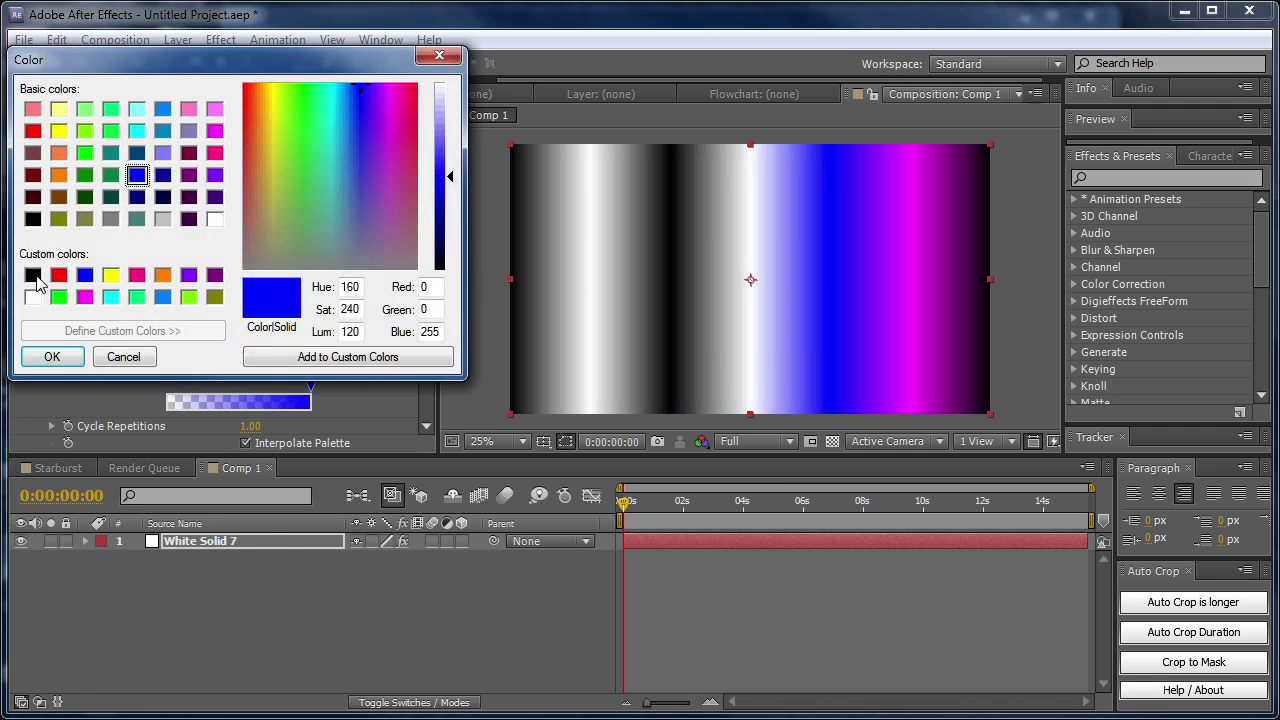
left_click(33, 275)
left_click(52, 357)
double_click(179, 256)
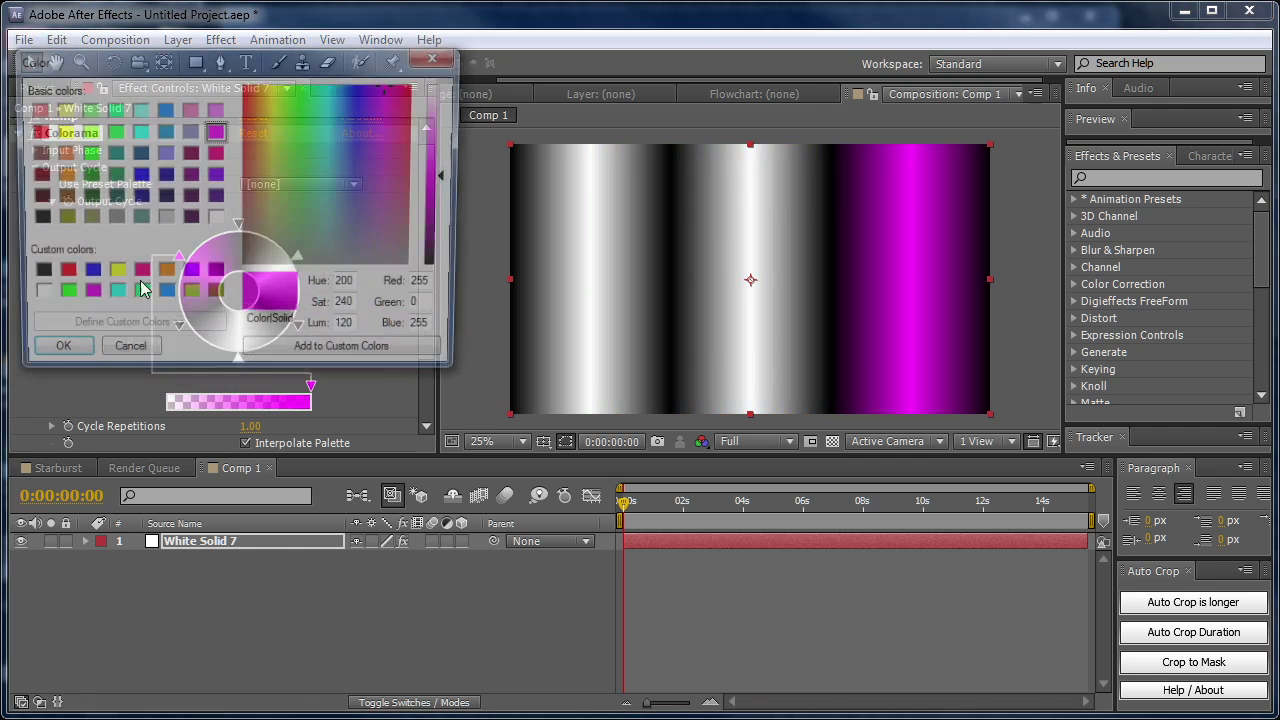
left_click(33, 297)
left_click(52, 357)
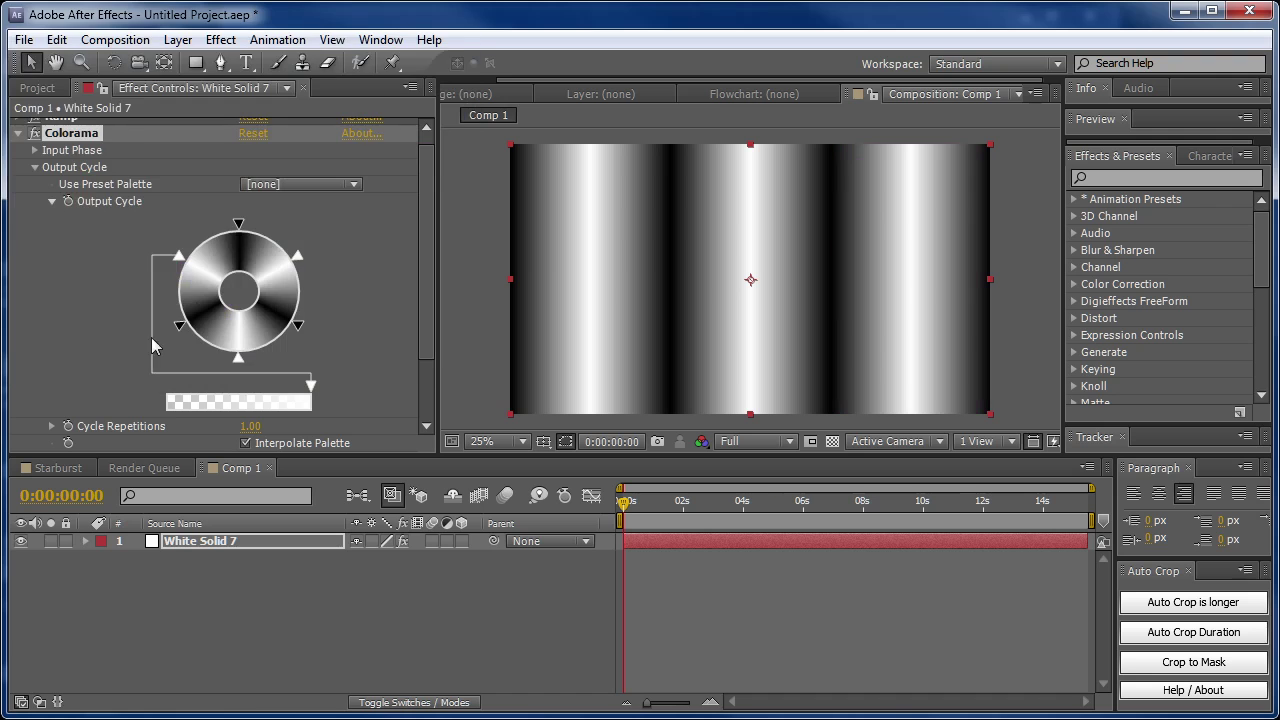
Turn the extra grey cycle marker black, then undo to drop it
double_click(226, 271)
left_click(59, 275)
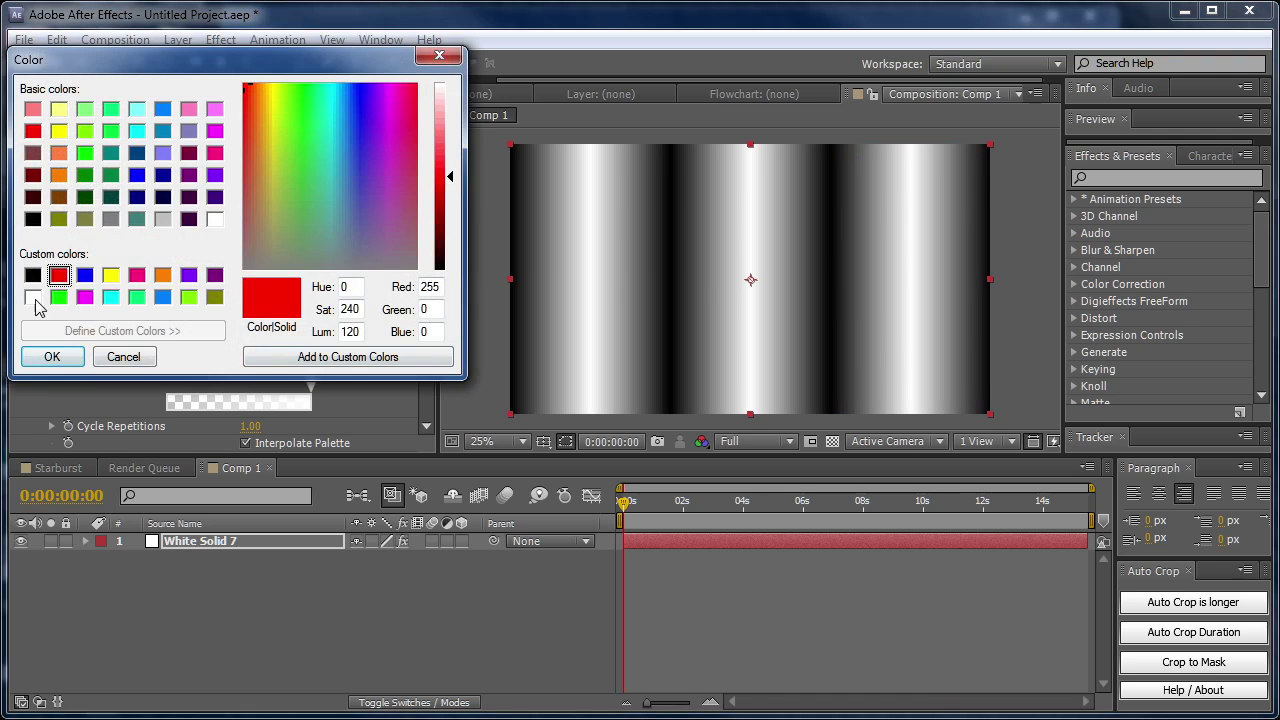
left_click(33, 275)
left_click(52, 357)
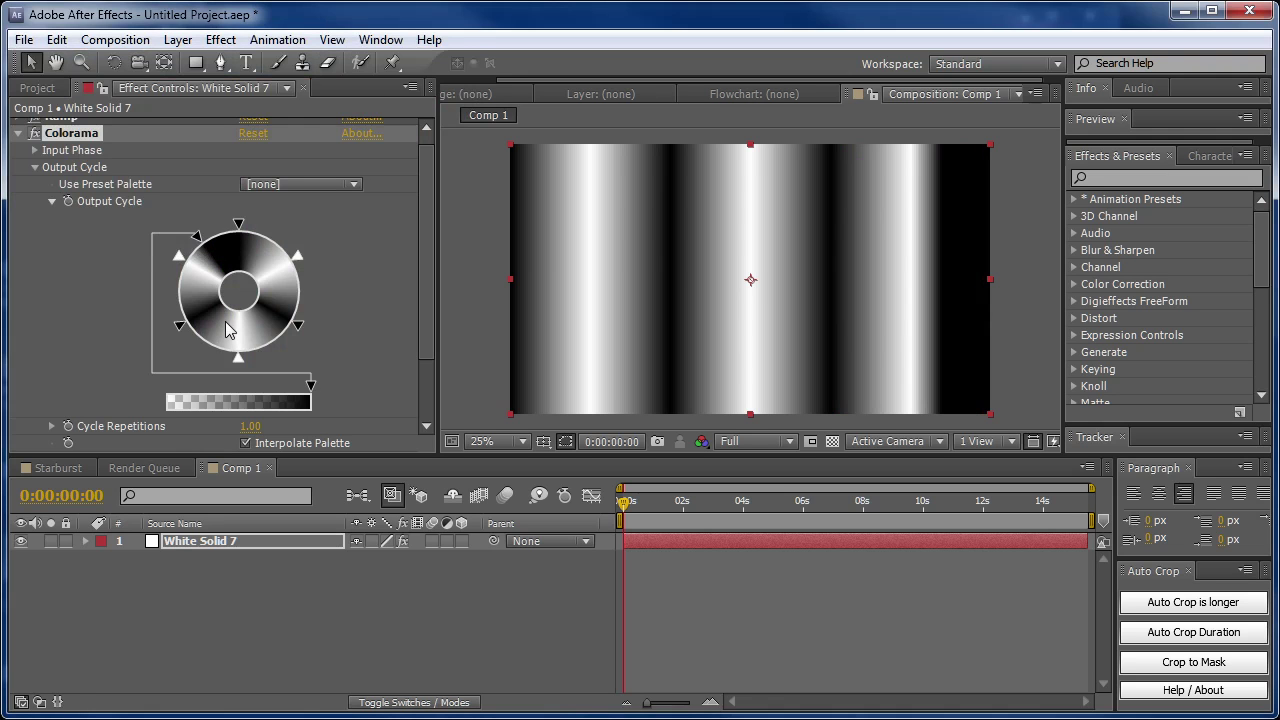
key("ctrl+z")
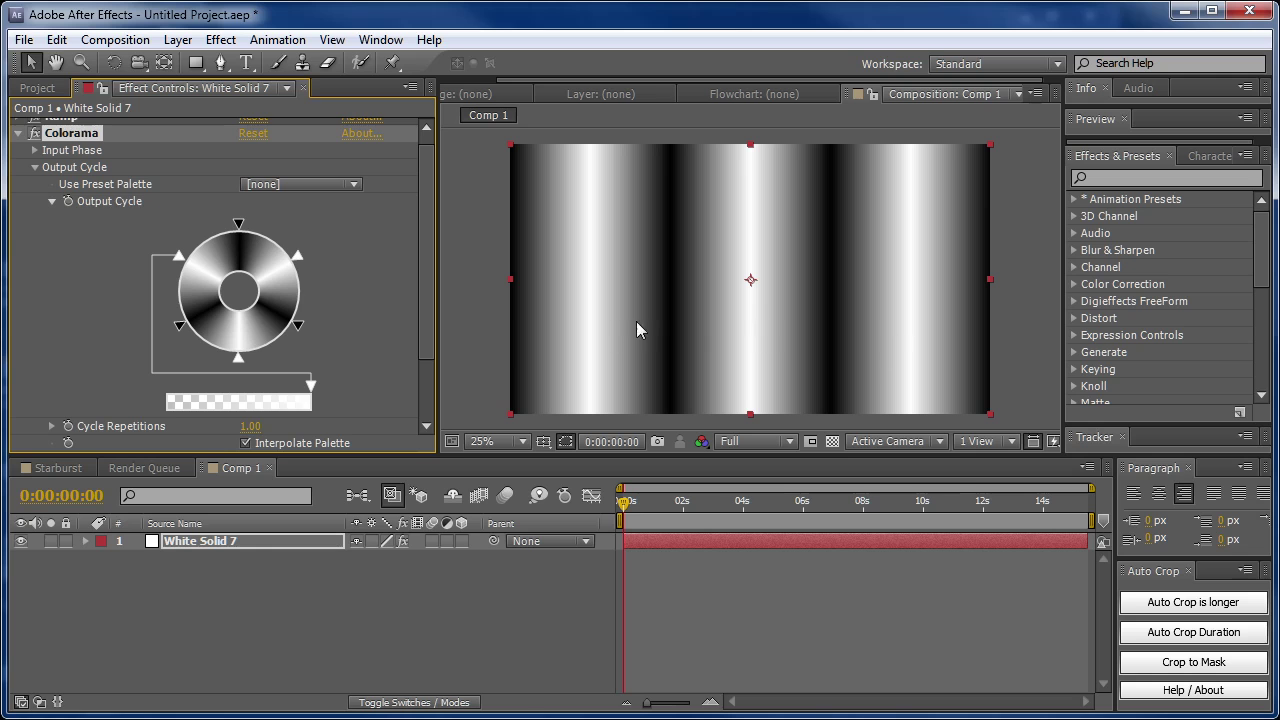
Duplicate Colorama as Colorama 2 and uncheck its Interpolate Palette for hard-edged stripes
left_click(21, 140)
left_click(18, 134)
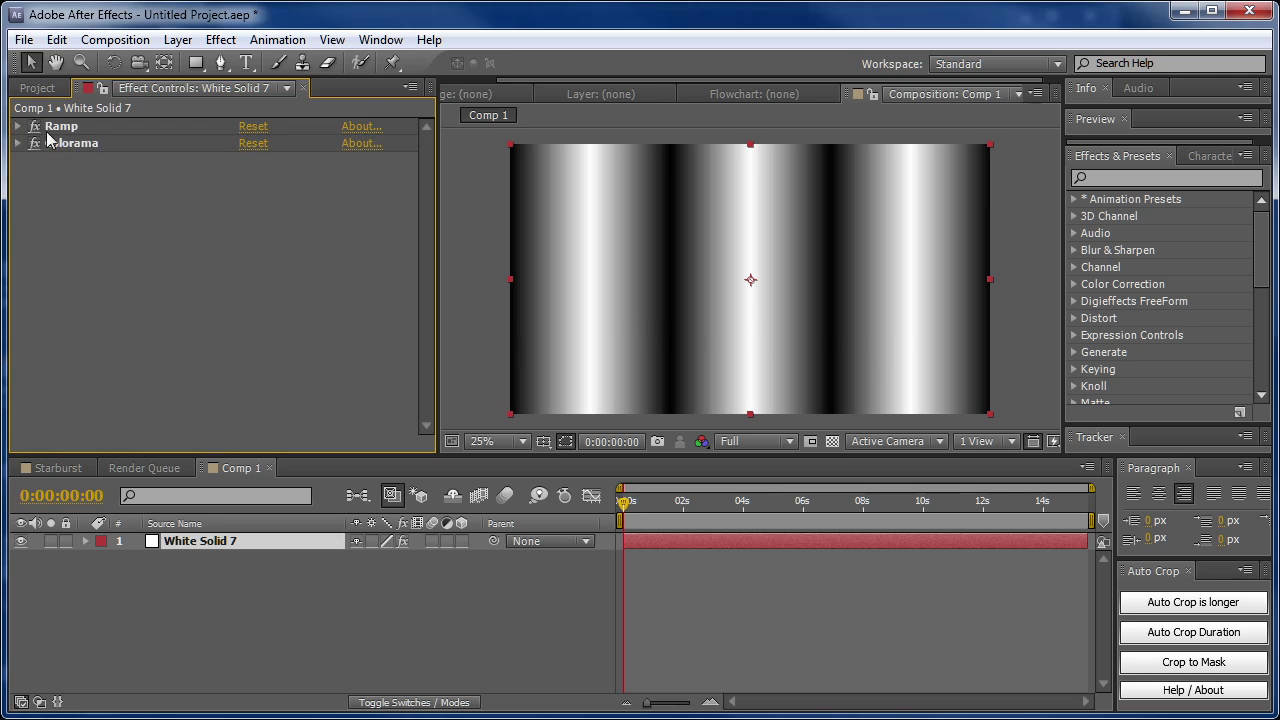
left_click(66, 143)
key("ctrl+d")
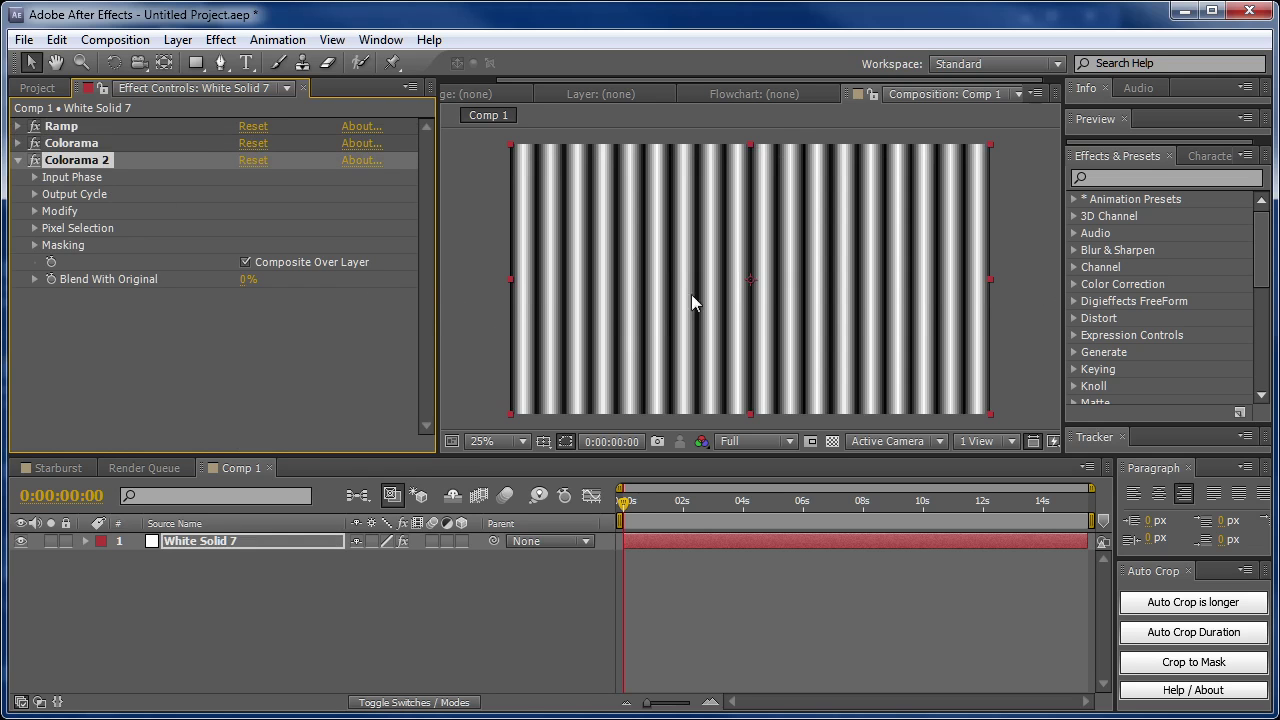
left_click(34, 194)
scroll(424, 314, "down", 3)
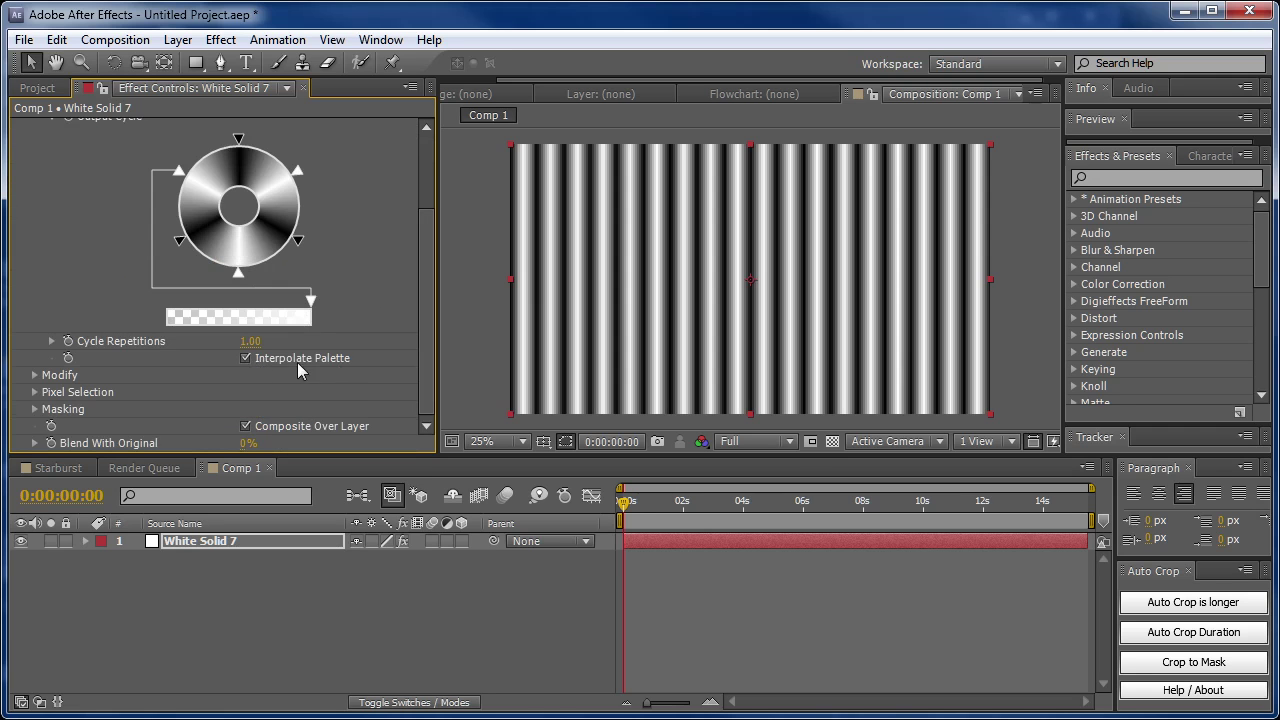
left_click(246, 358)
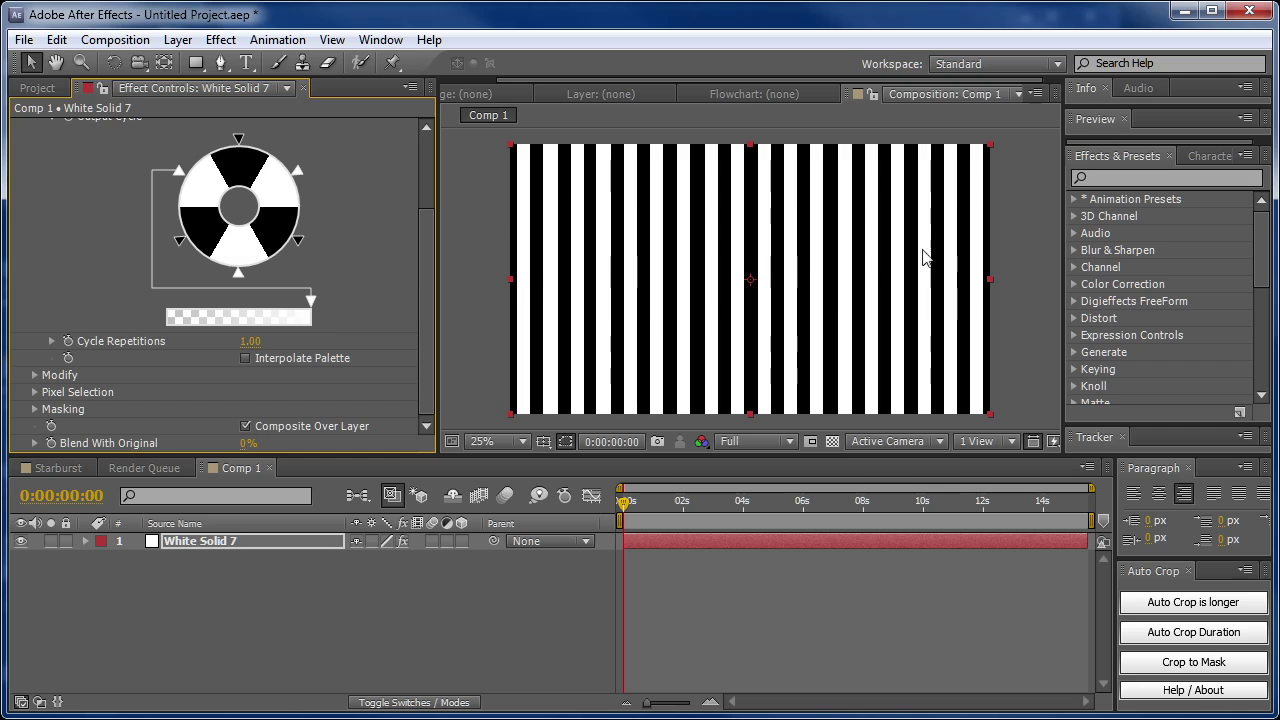
left_click_drag(426, 245, 423, 177)
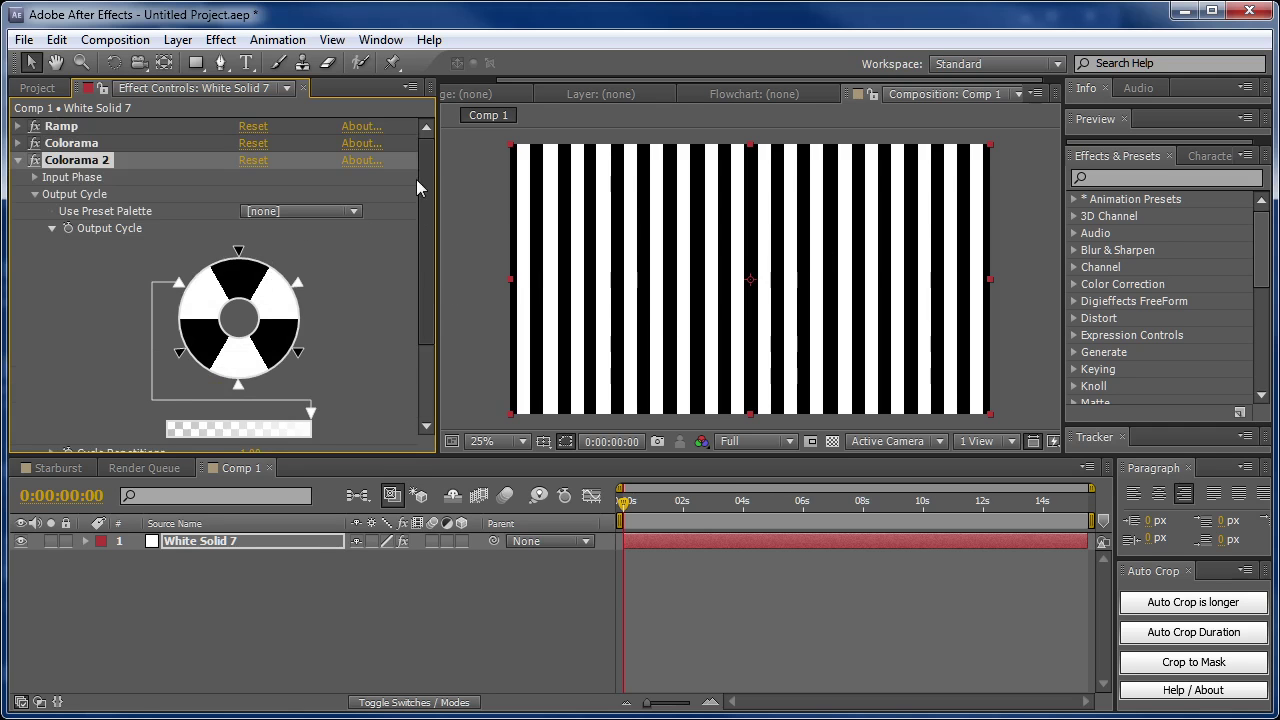
Apply Distort > Polar Coordinates with Rect to Polar conversion and 100% Interpolation
left_click(18, 161)
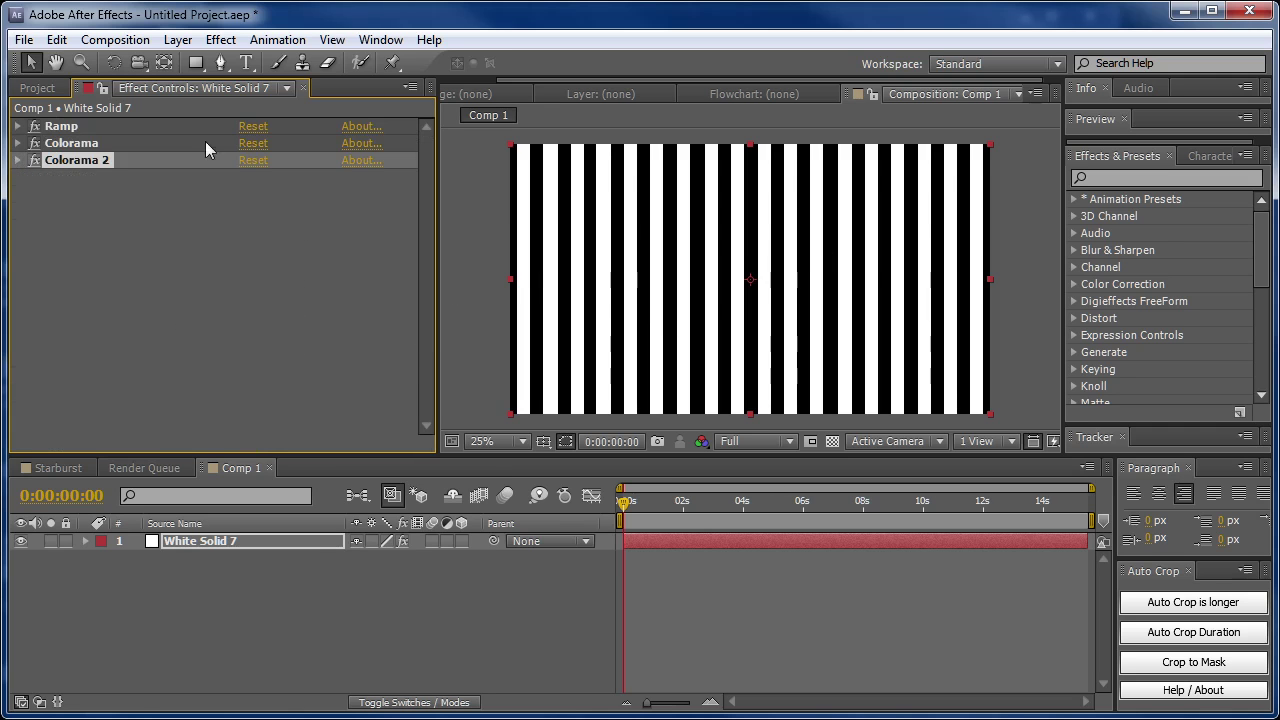
left_click(226, 40)
mouse_move(191, 271)
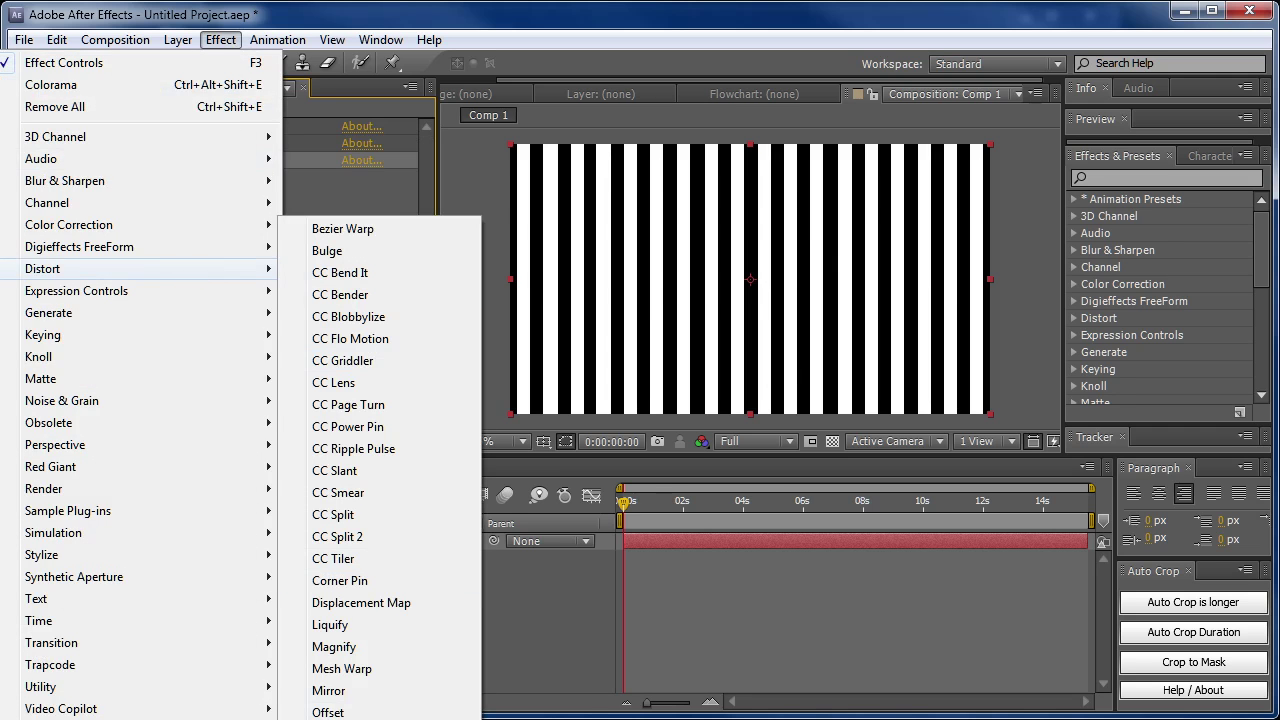
left_click(345, 719)
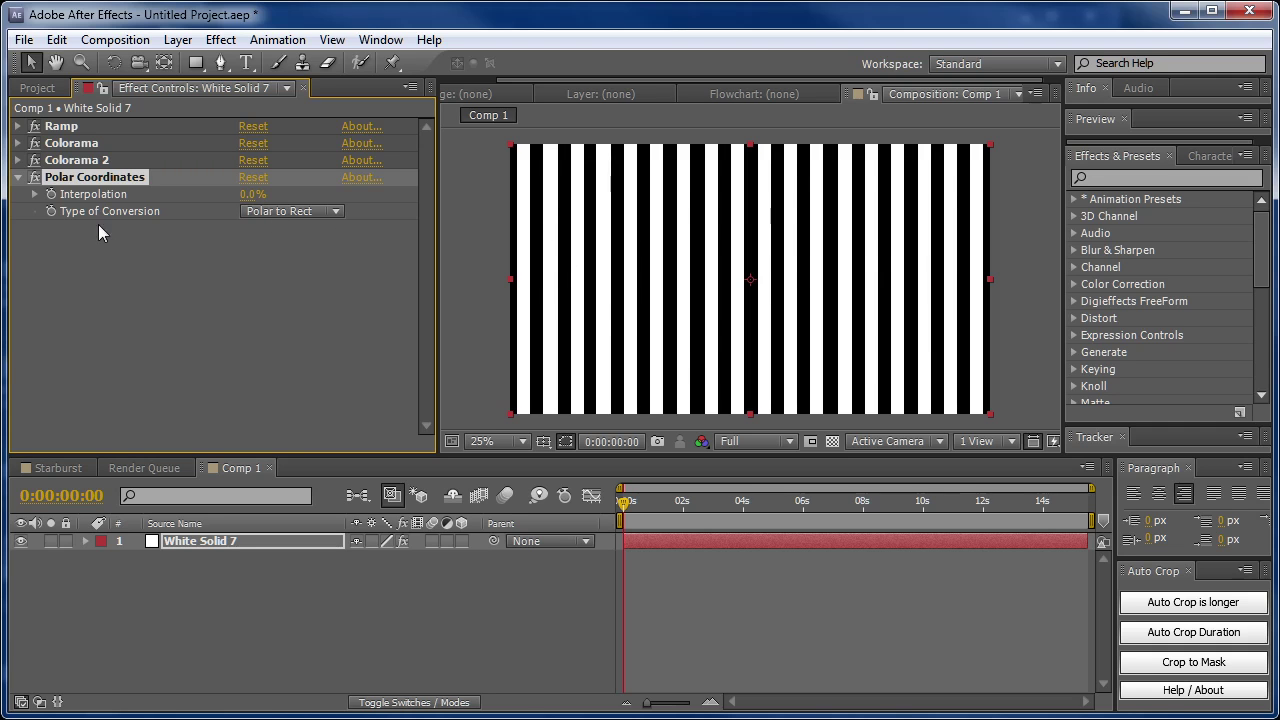
left_click(294, 211)
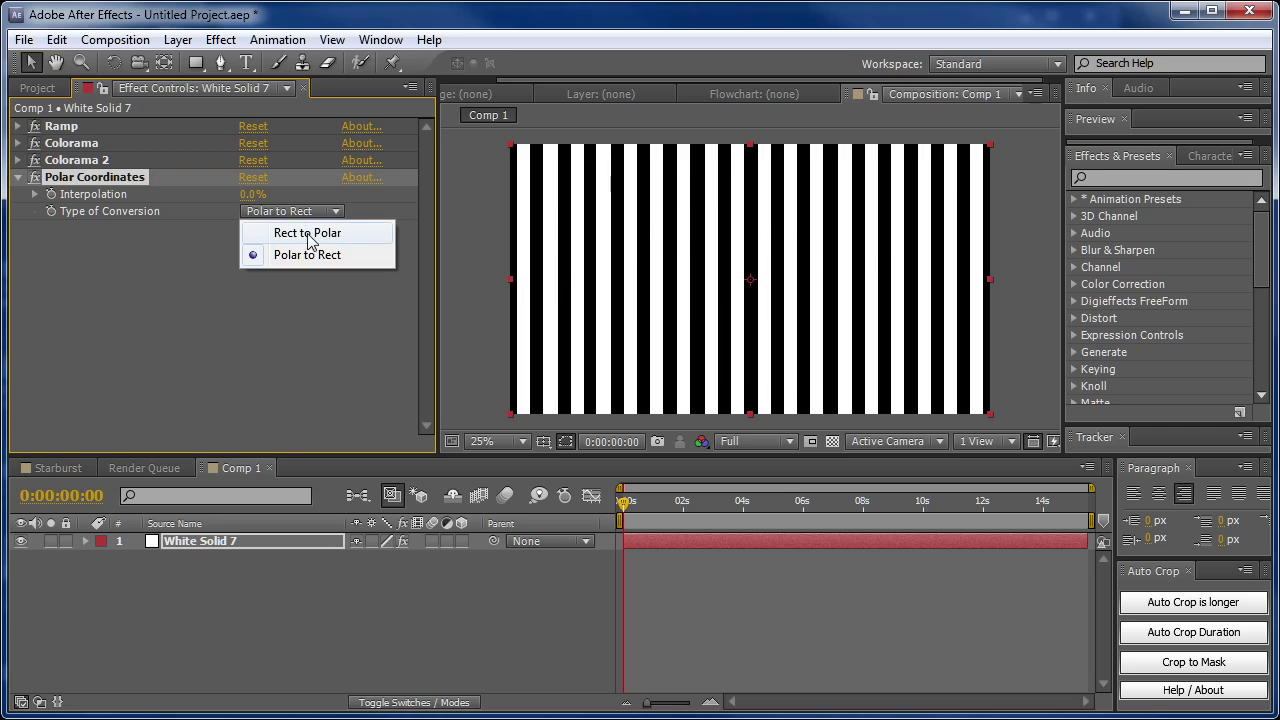
left_click(308, 234)
left_click(253, 196)
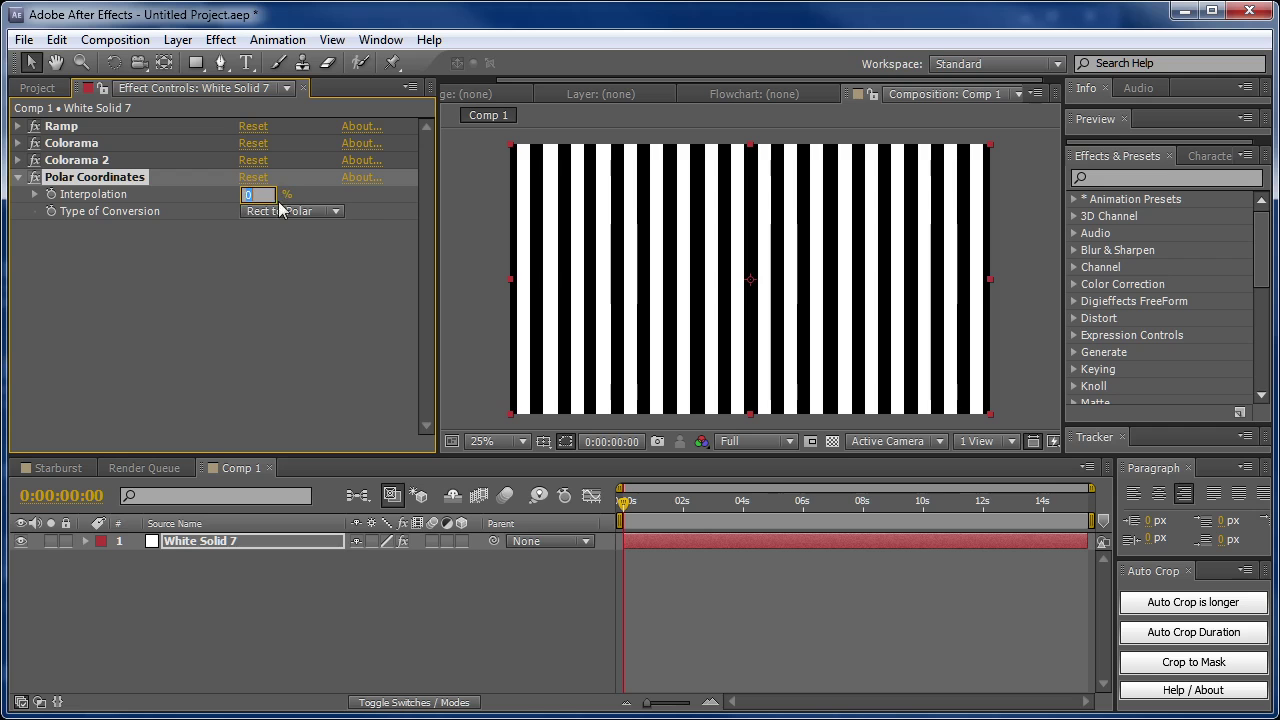
type("100")
key("Return")
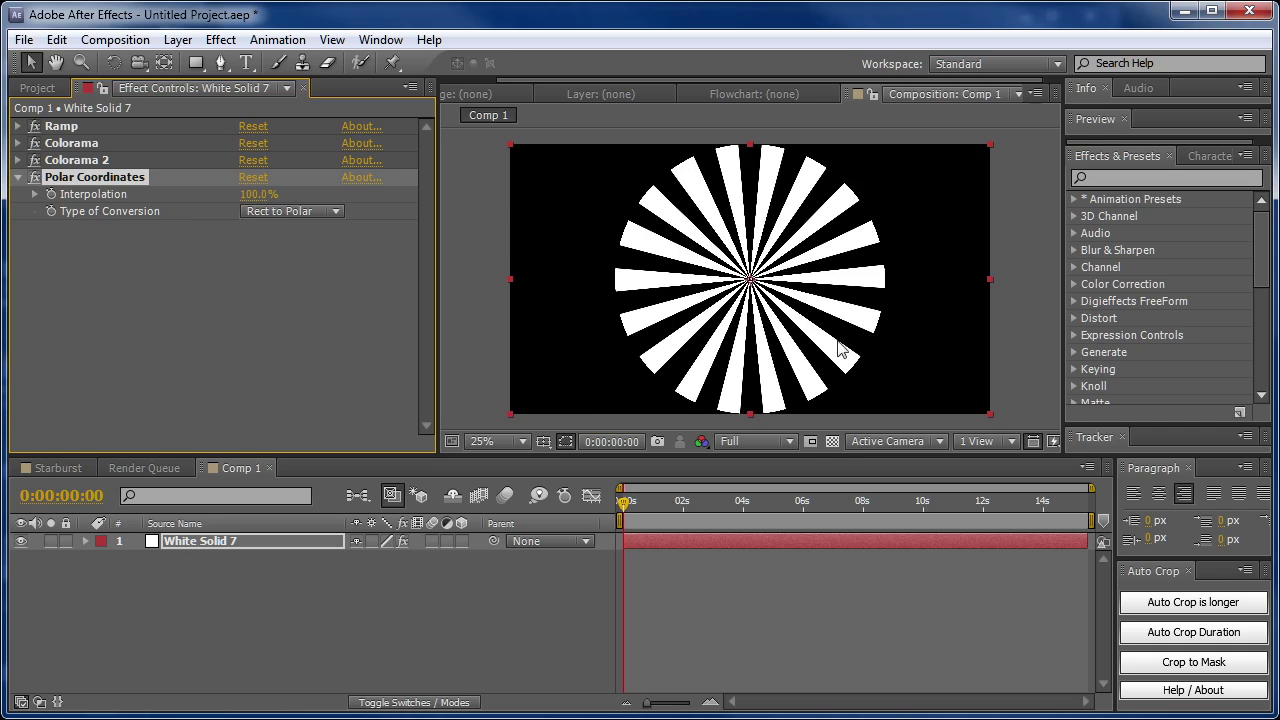
Show the transparency grid and drop the top Colorama 2 cycle point's opacity to zero
left_click(832, 441)
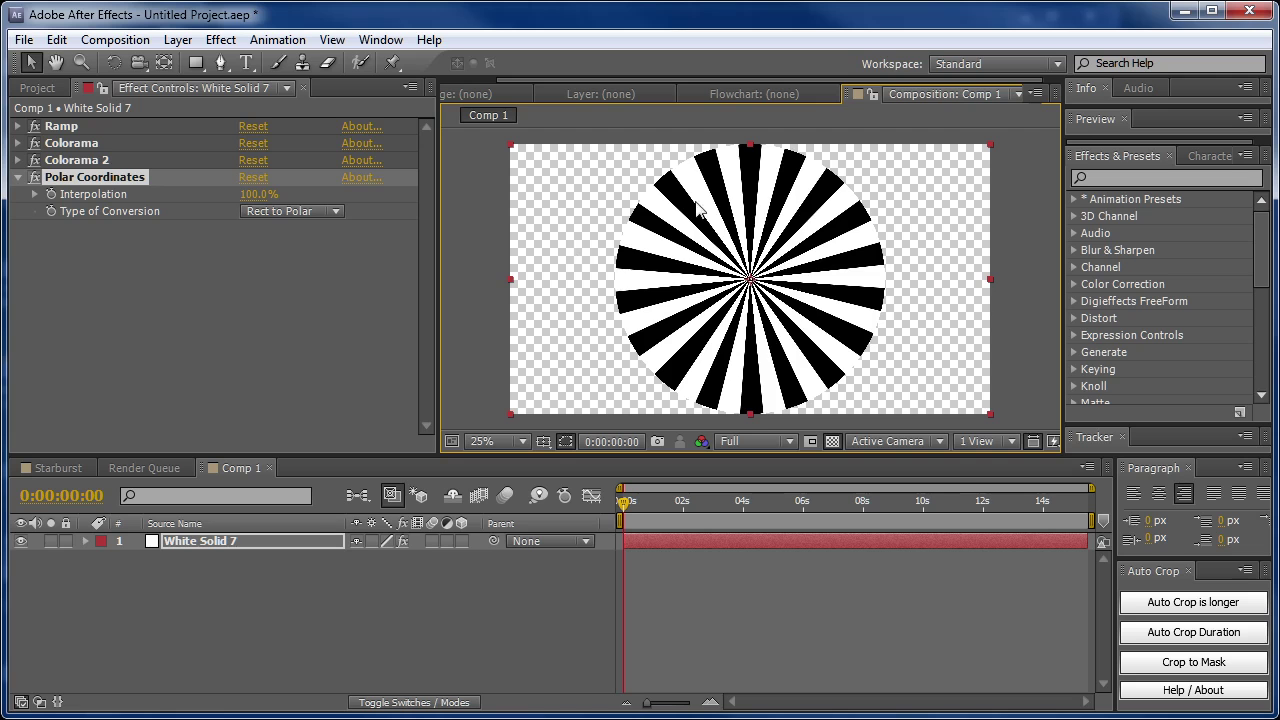
left_click(16, 161)
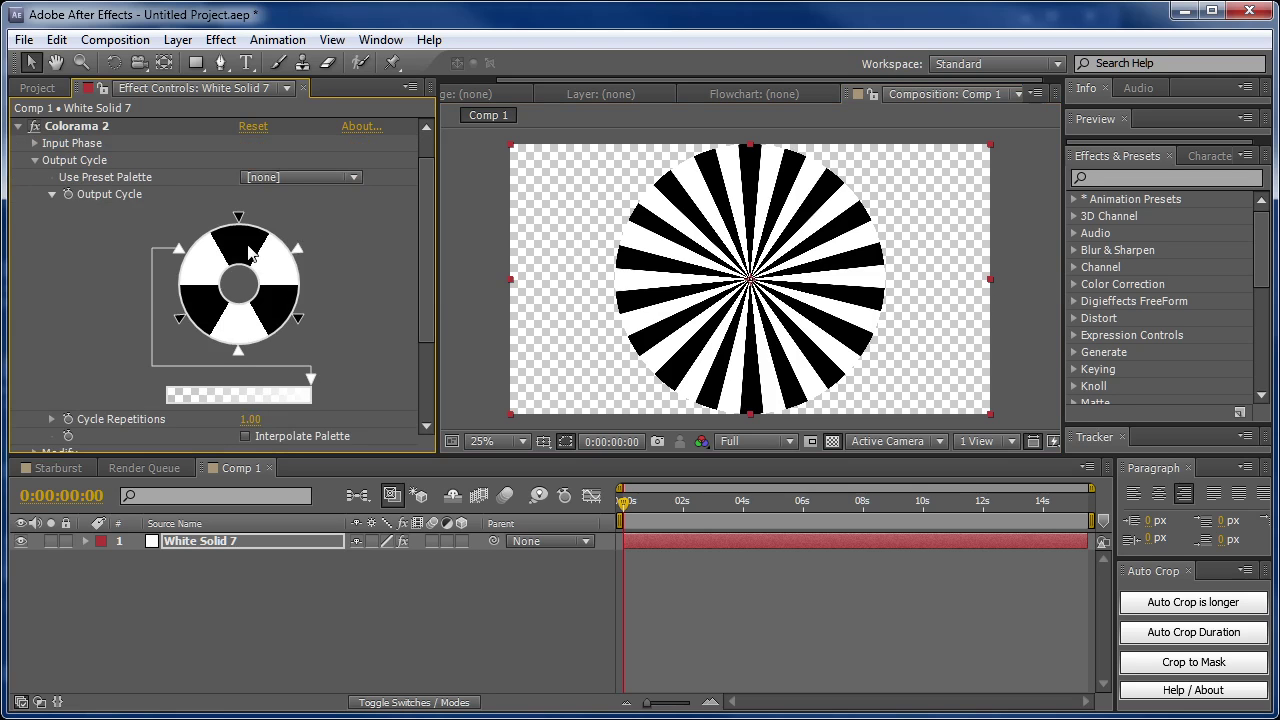
scroll(258, 252, "down", 1)
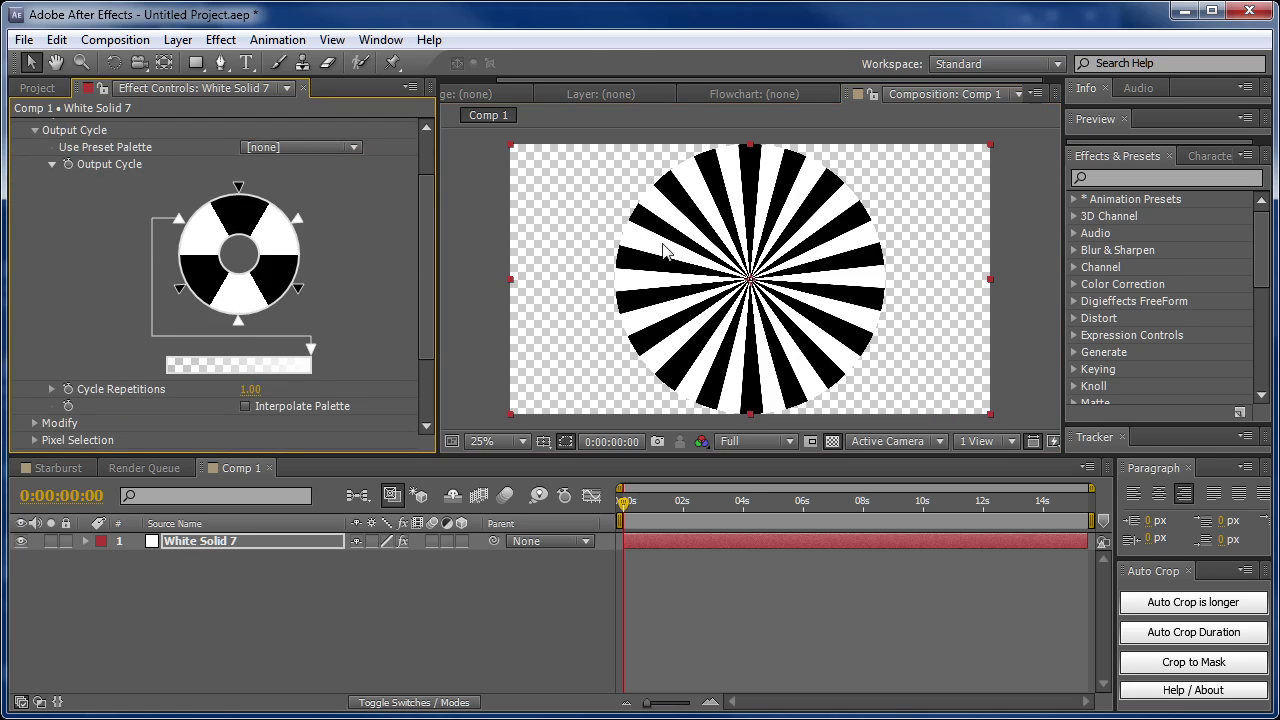
left_click(238, 188)
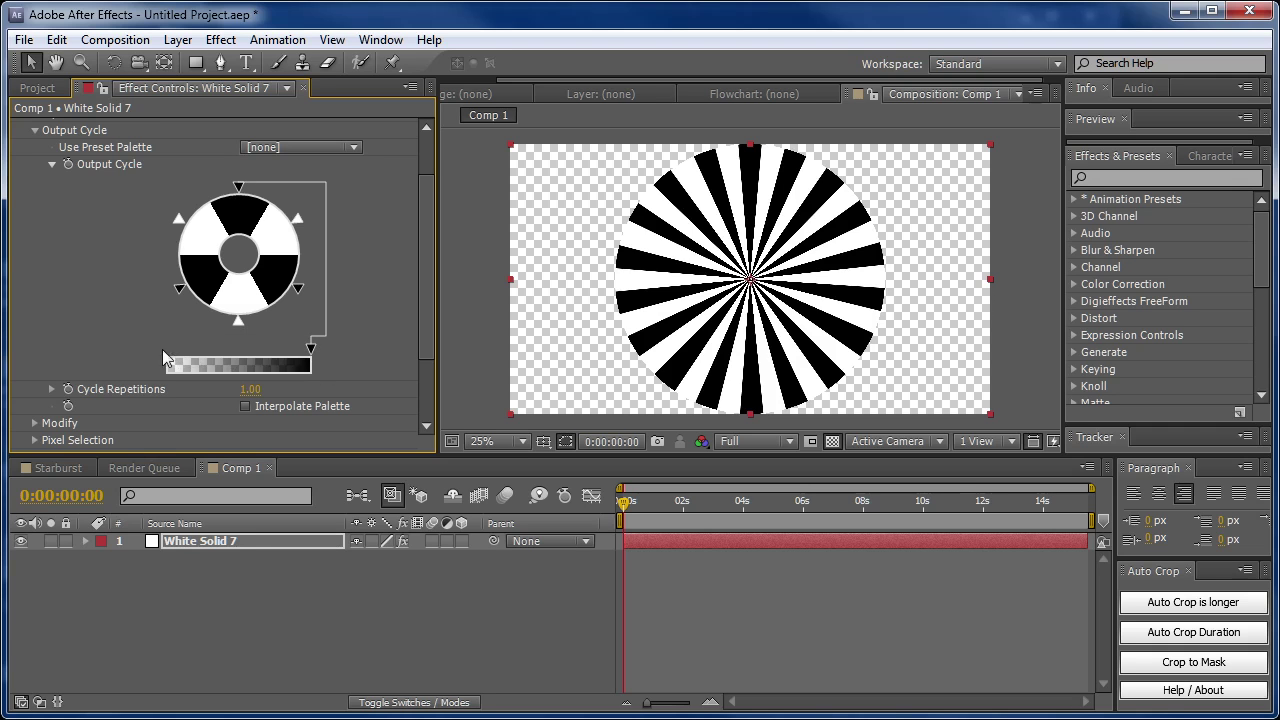
left_click_drag(311, 358, 132, 356)
Make the lower-right and lower-left cycle points transparent, then switch Colorama 2 off to compare
left_click(298, 288)
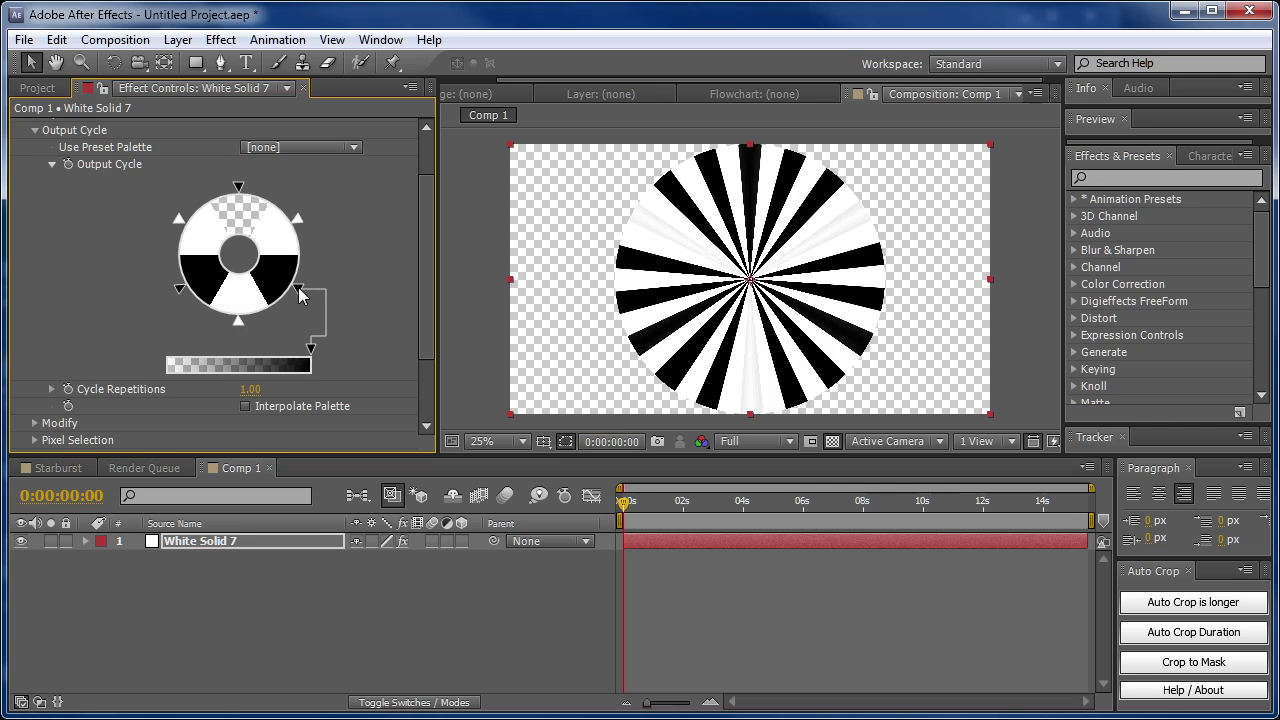
left_click_drag(311, 358, 157, 369)
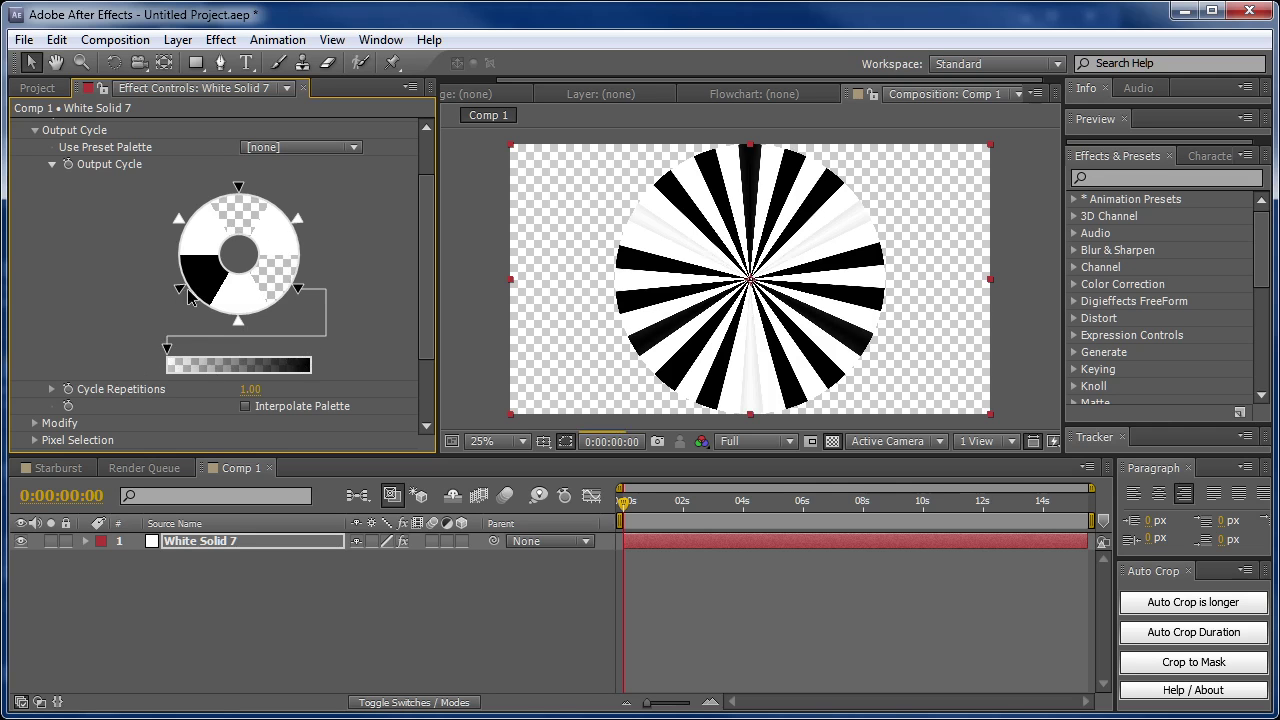
left_click(179, 289)
left_click_drag(311, 358, 166, 365)
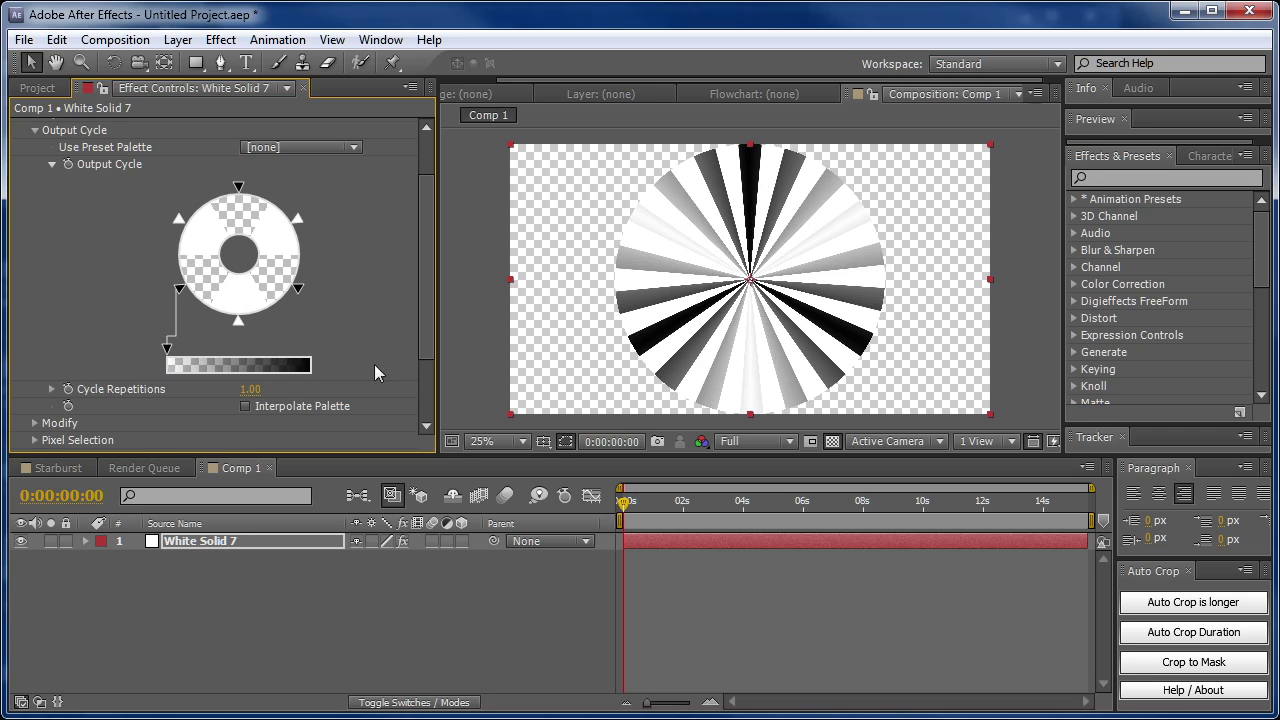
scroll(198, 212, "up", 2)
left_click(35, 160)
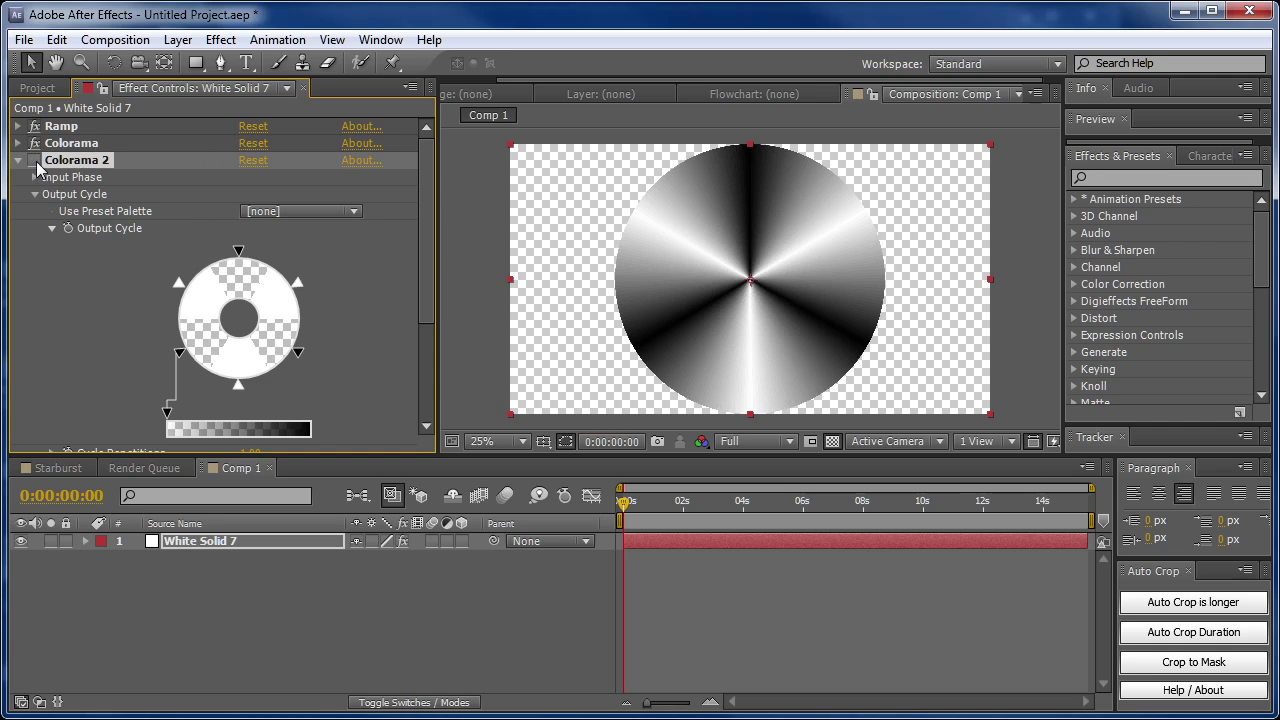
Re-enable Colorama 2 with Composite Over Layer off, and view the rays against black
left_click(36, 162)
scroll(435, 258, "down", 5)
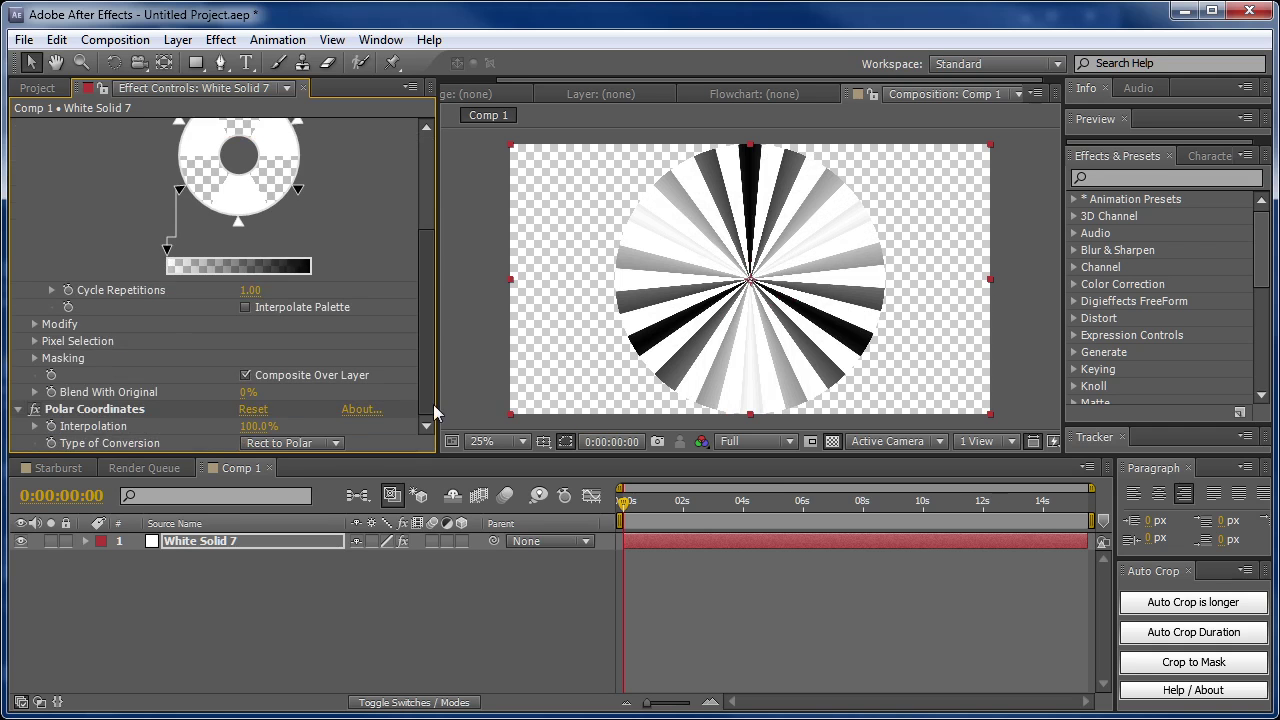
left_click(246, 376)
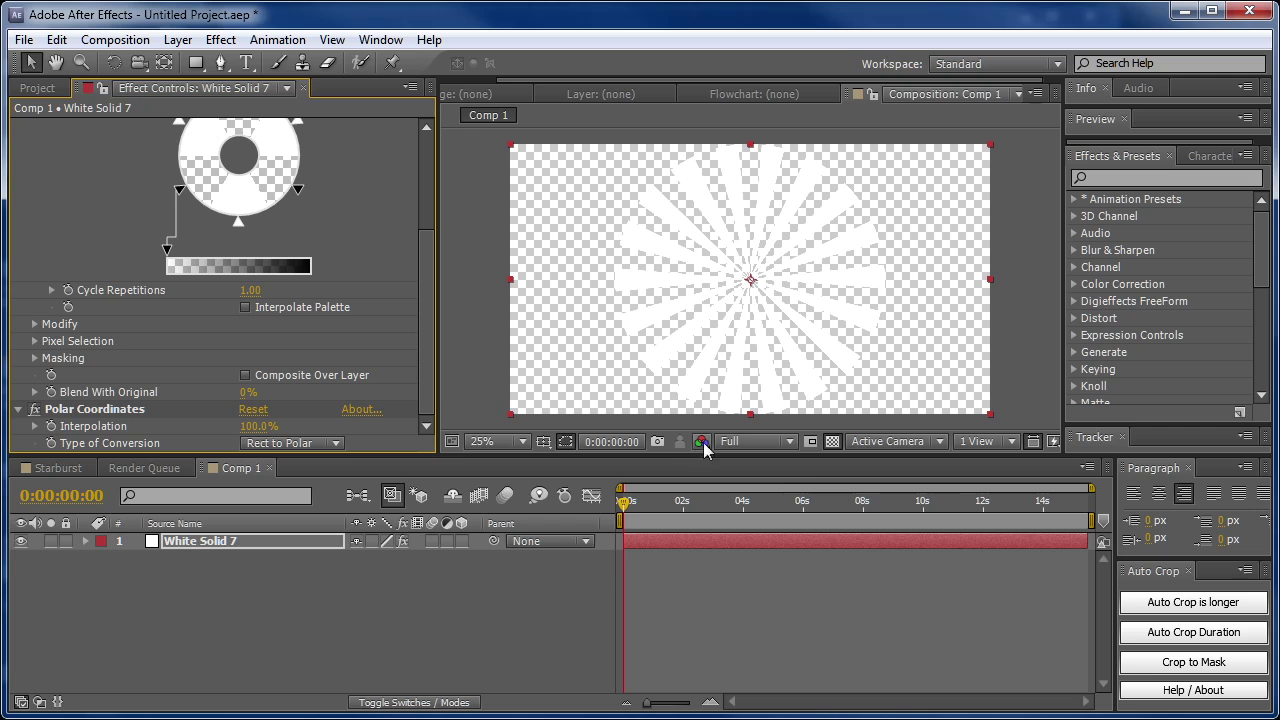
left_click(832, 441)
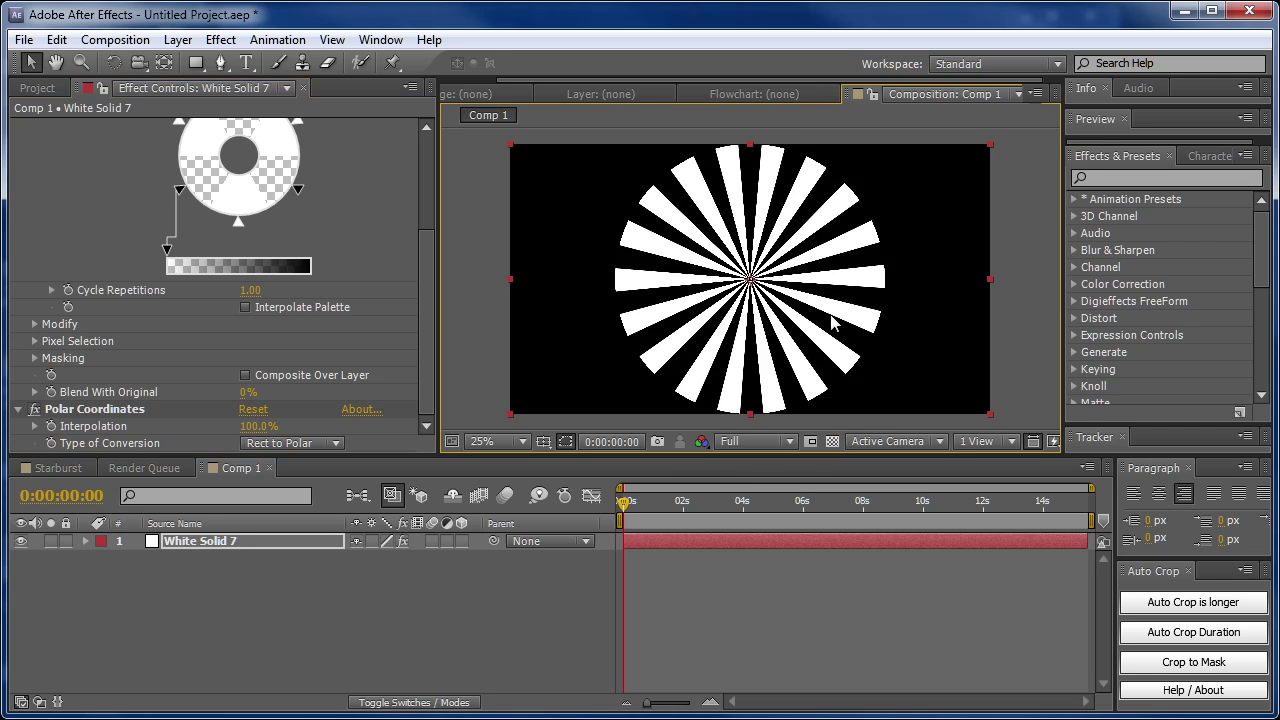
left_click(268, 548)
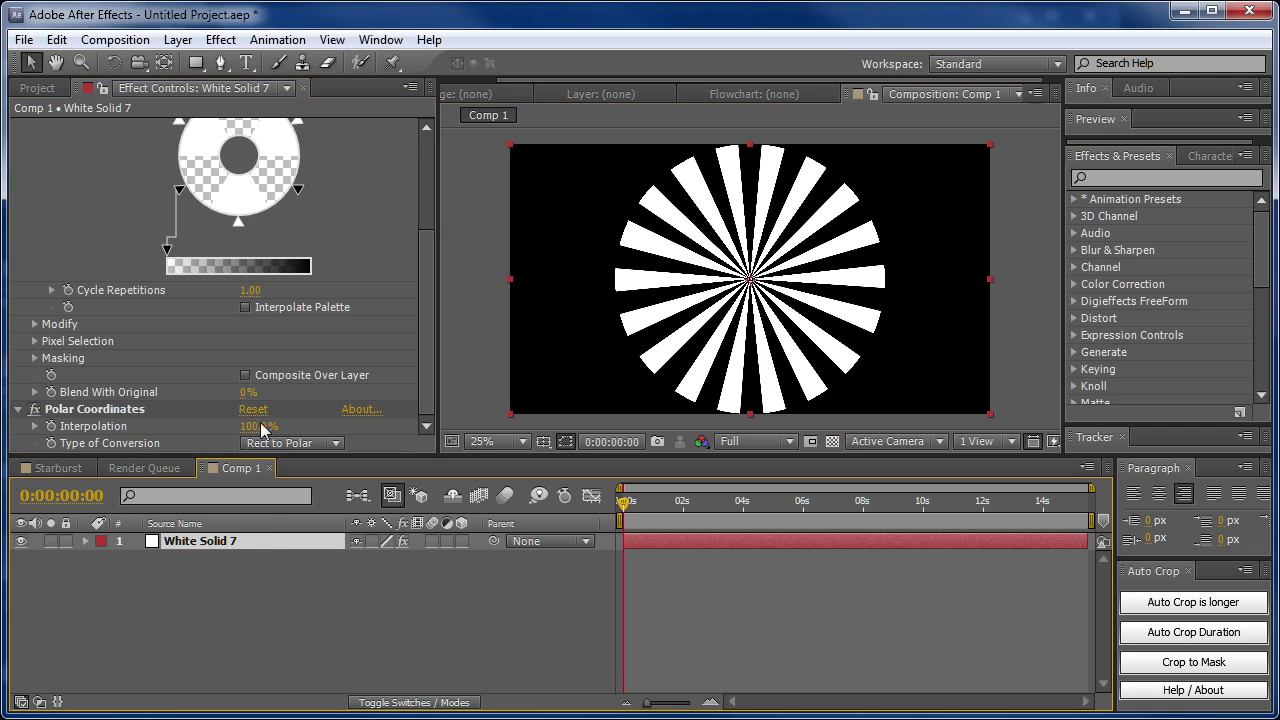
Change White Solid 7's solid settings to 2200 × 2200 px
left_click(178, 40)
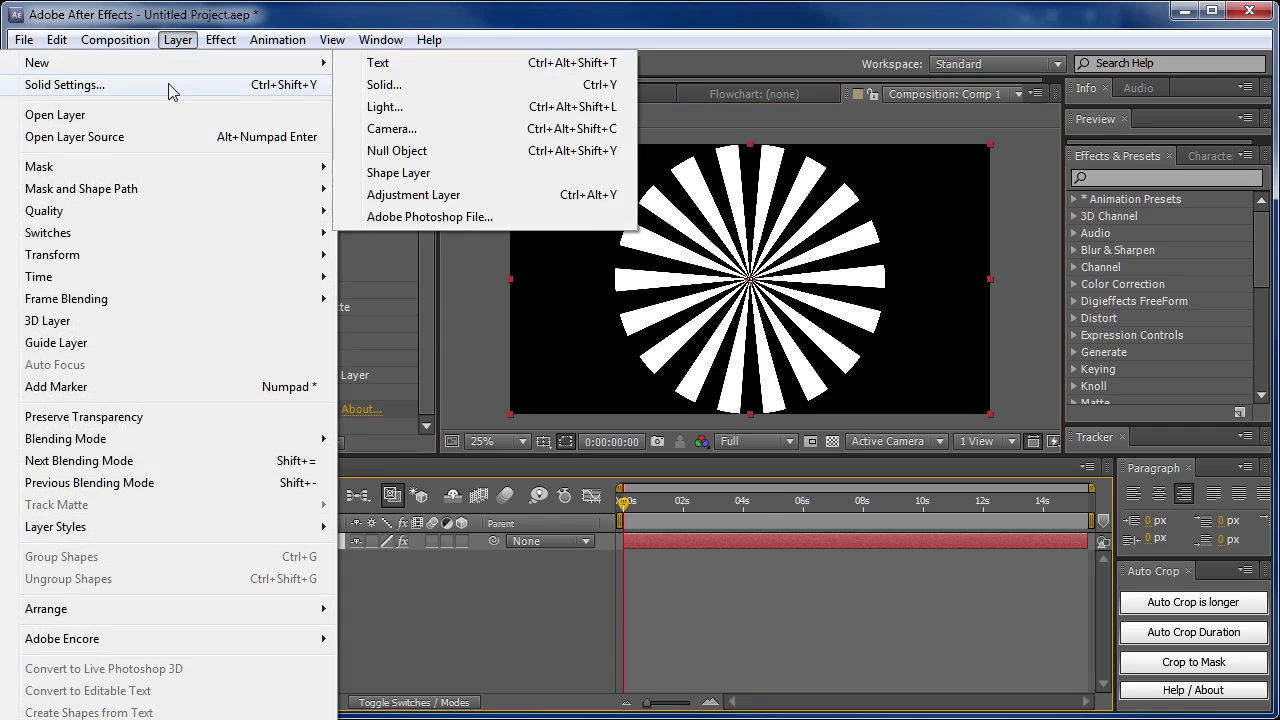
left_click(169, 85)
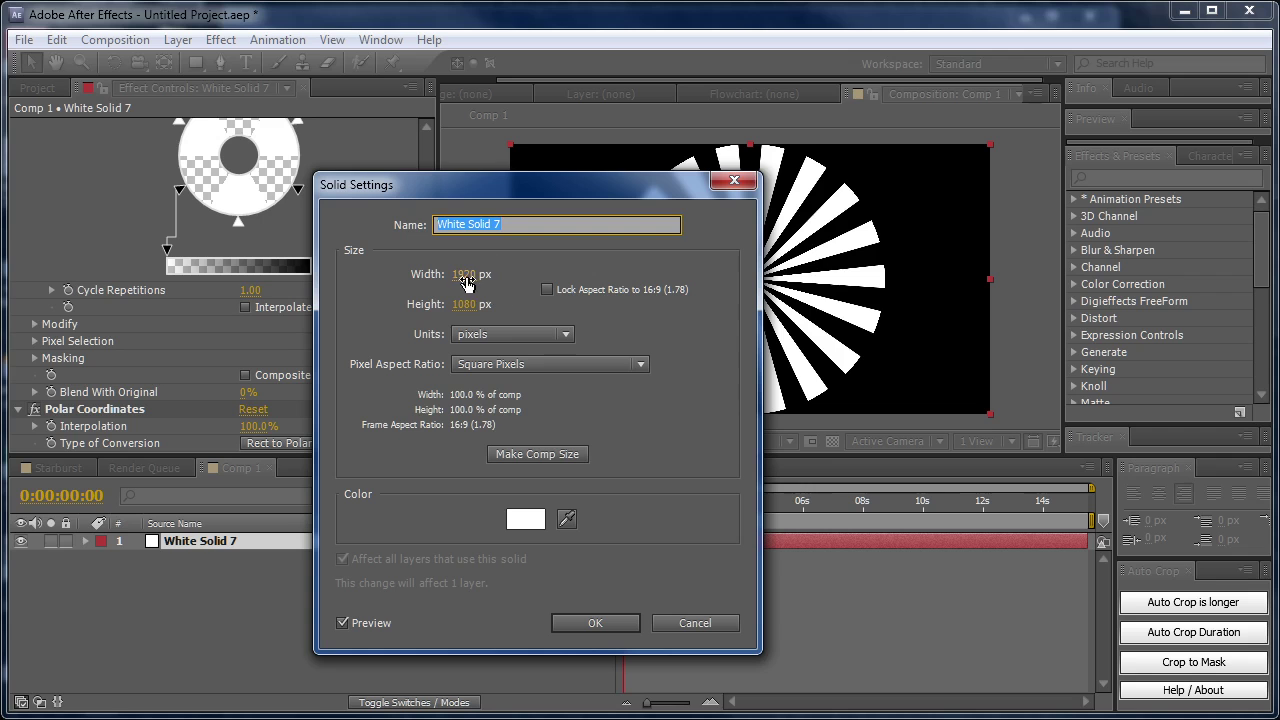
left_click(464, 276)
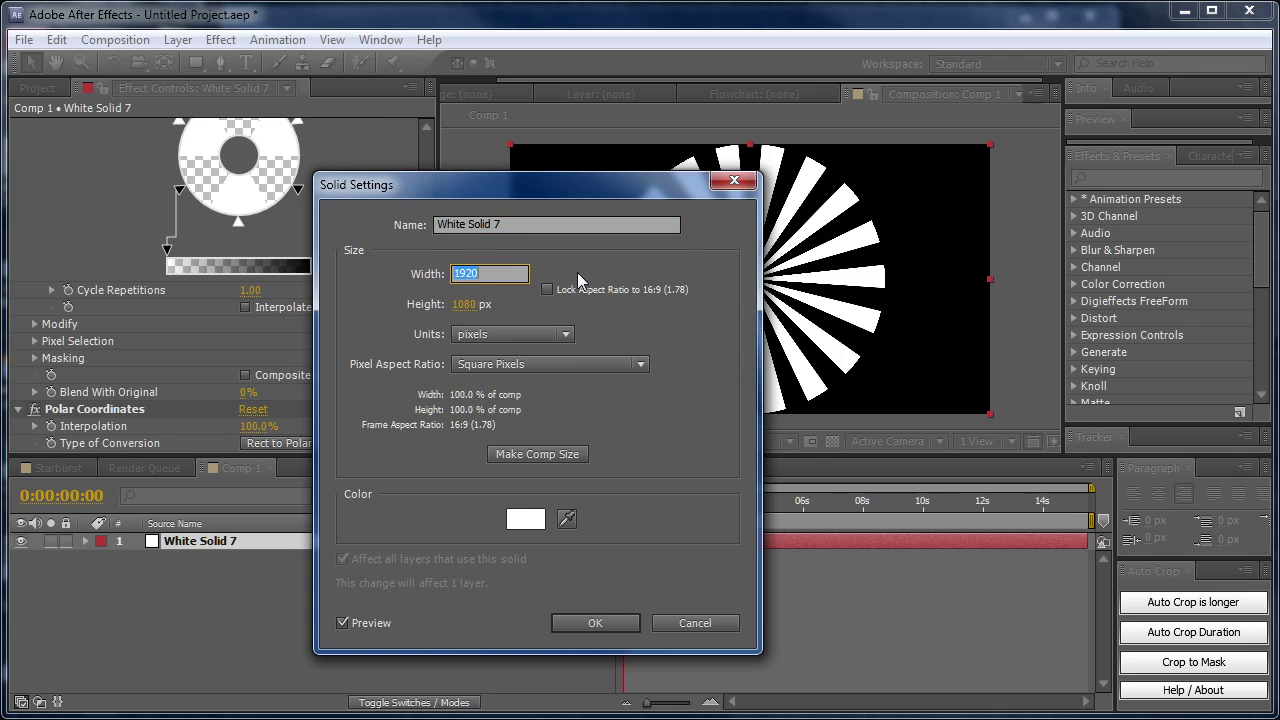
type("2200")
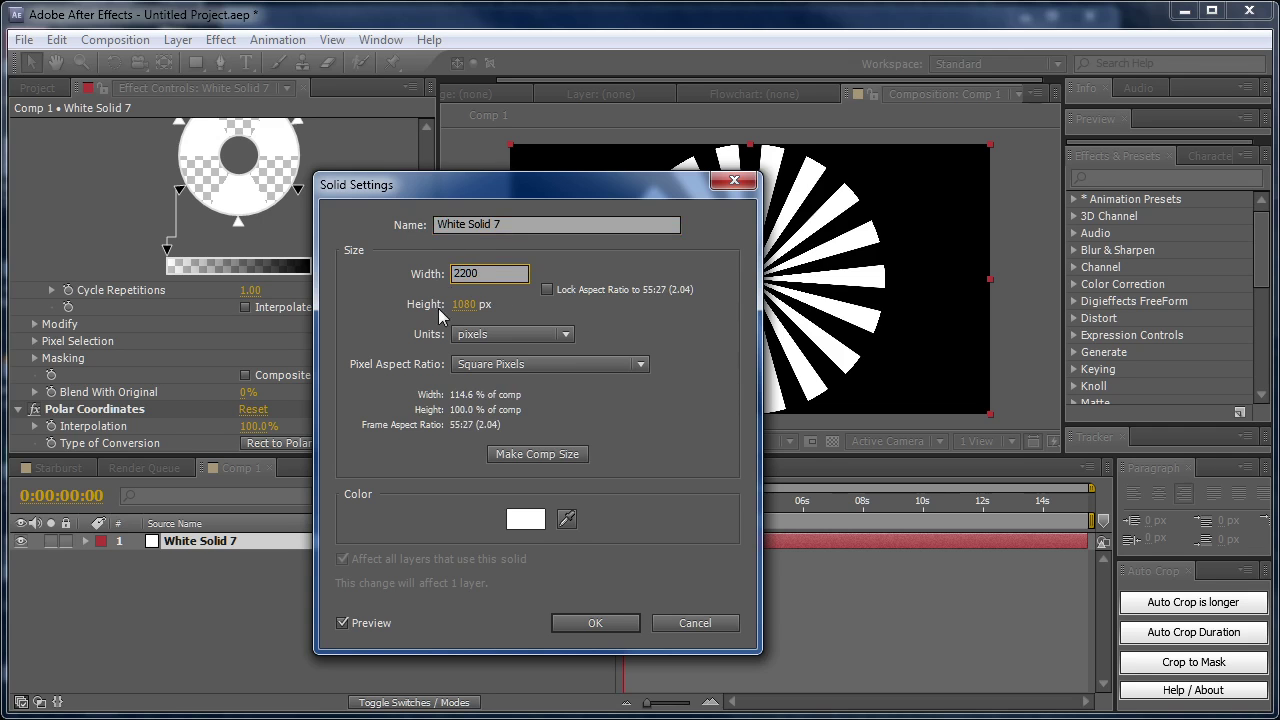
left_click(460, 311)
type("2200")
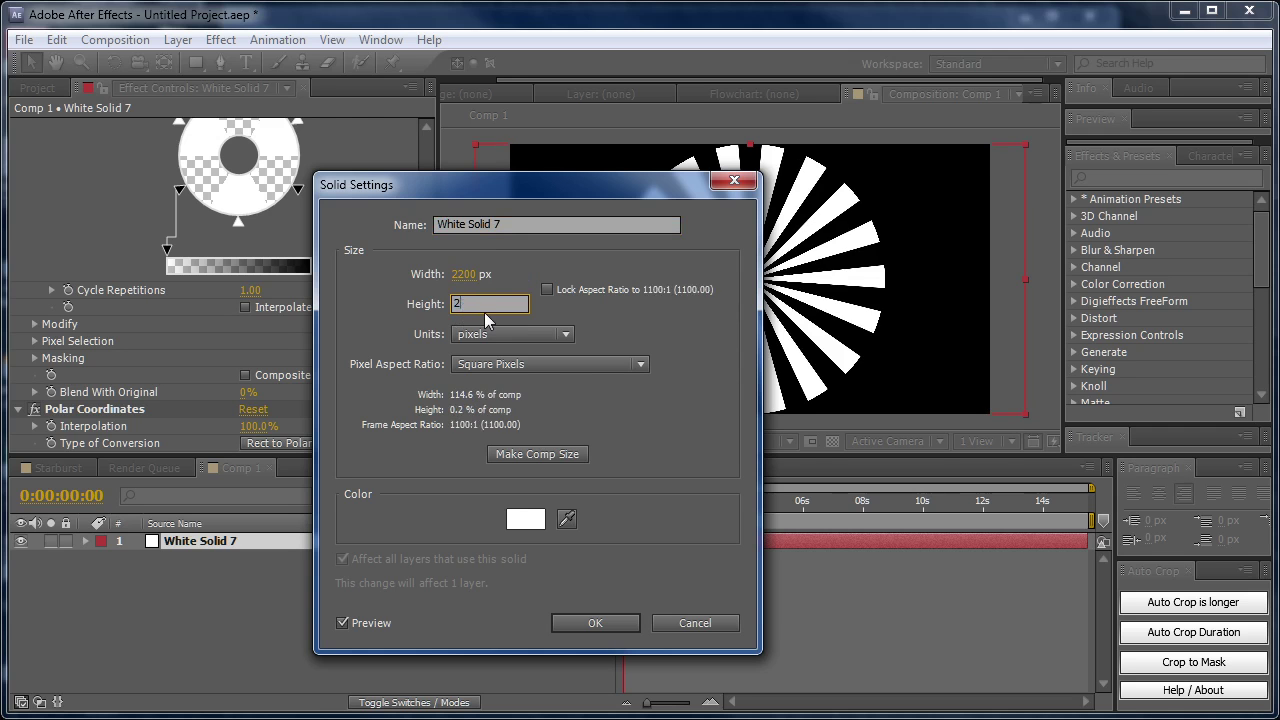
left_click(628, 624)
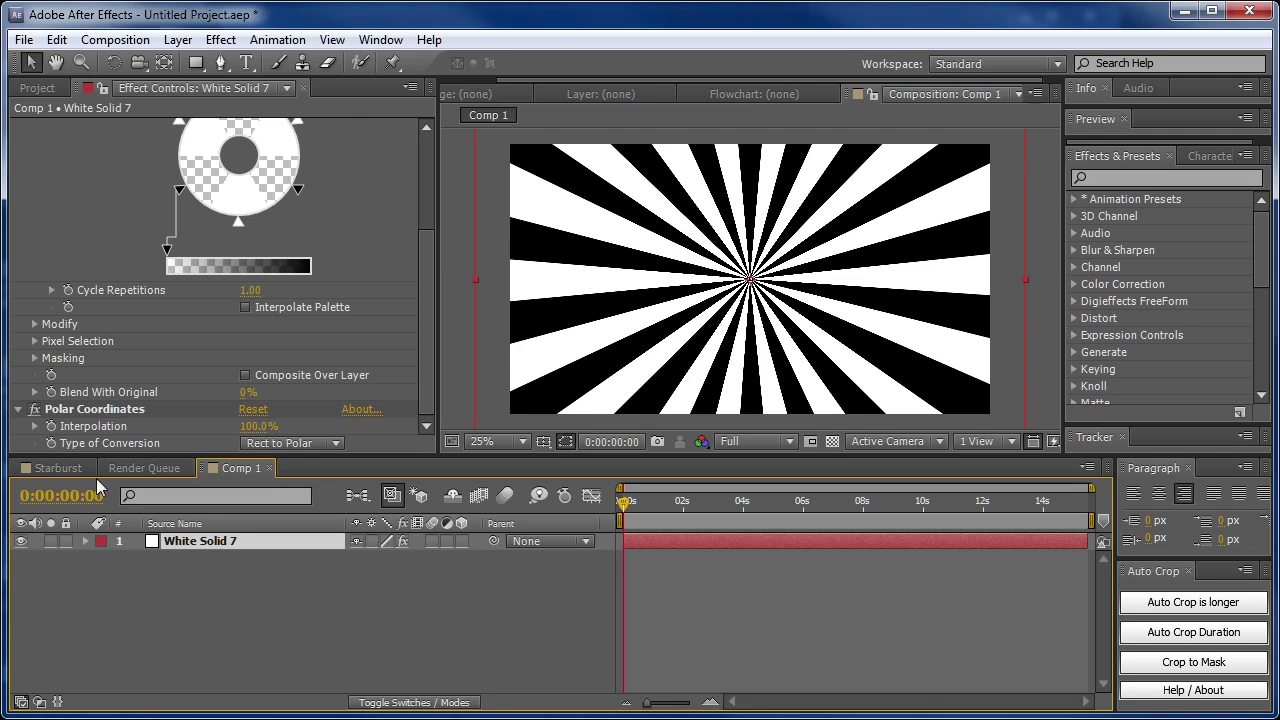
left_click(58, 468)
left_click(245, 468)
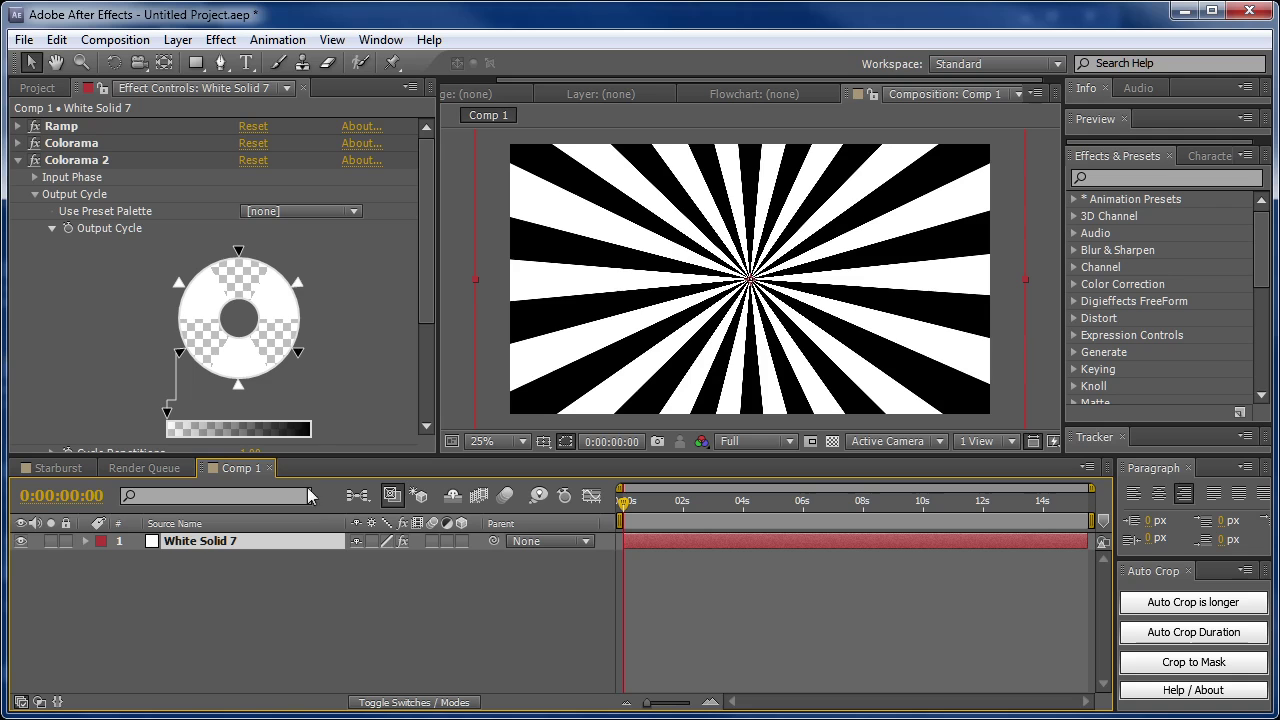
left_click(18, 160)
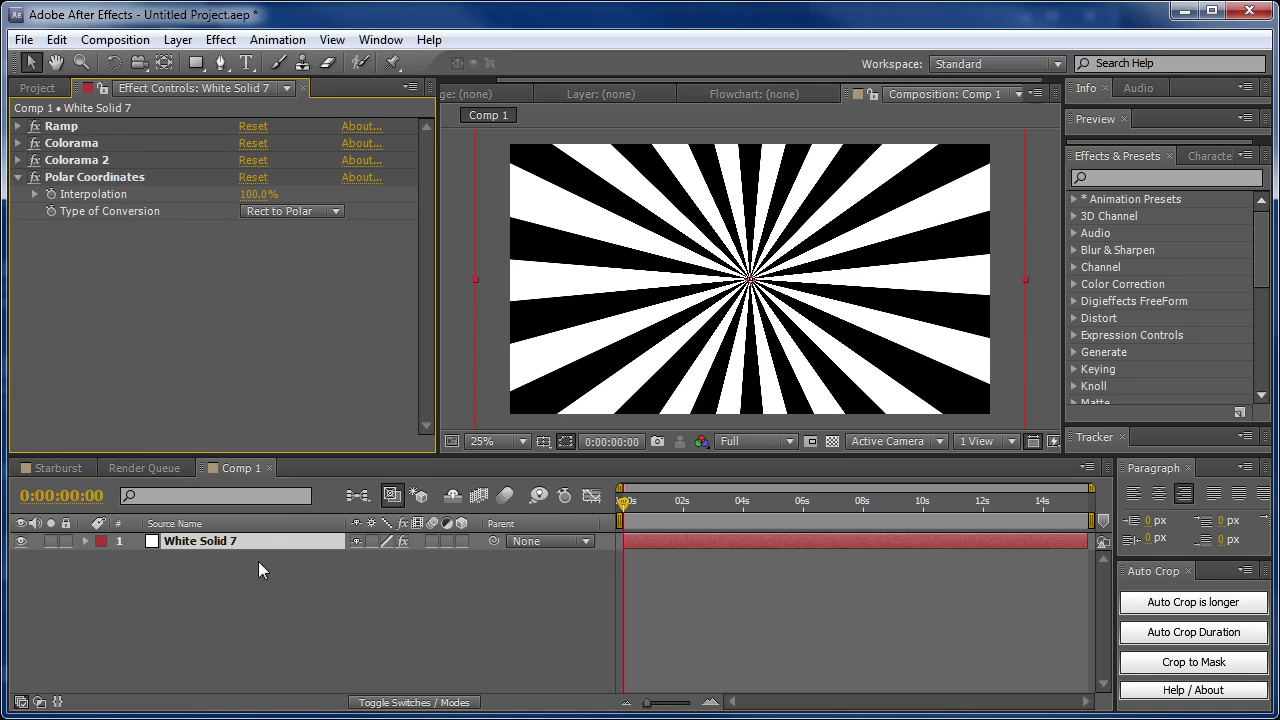
left_click(260, 563)
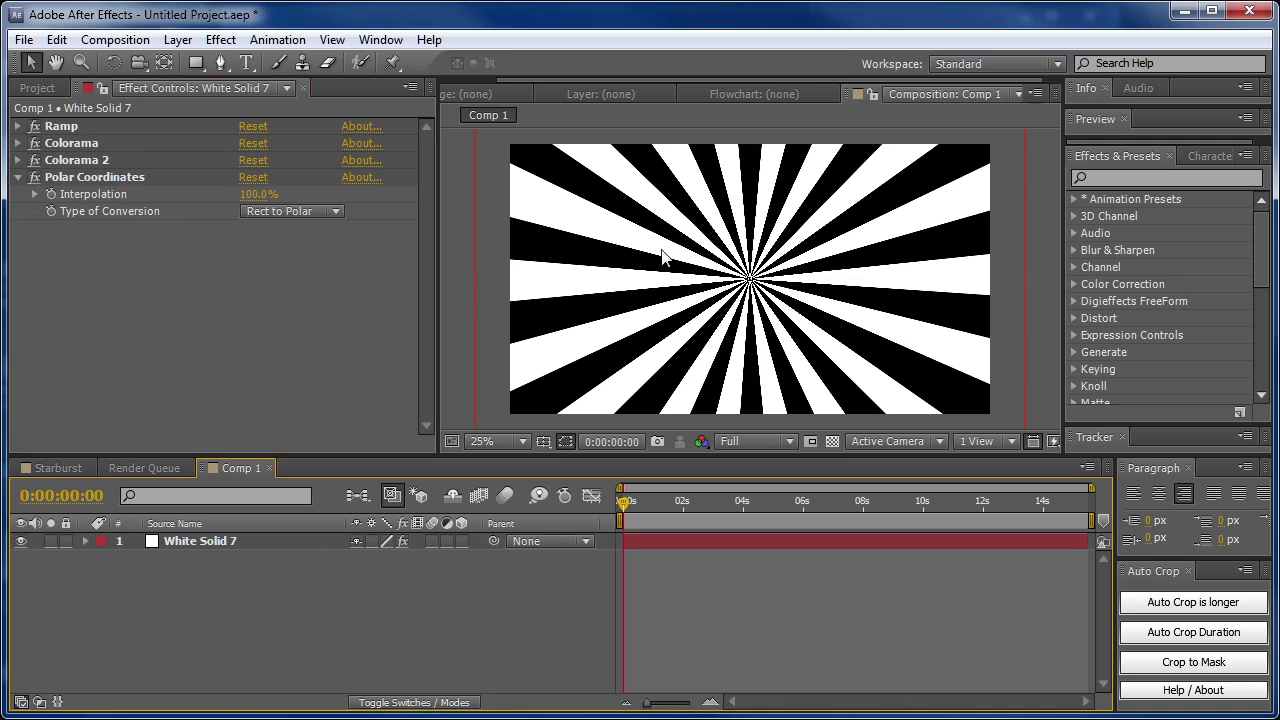